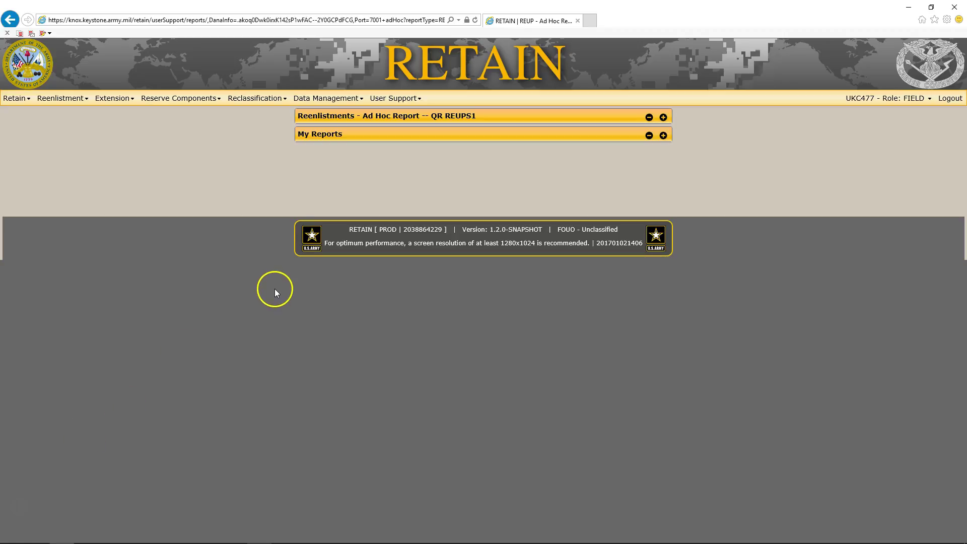
# Open the Data Exports page from the user support reports
pyautogui.click(416, 98)
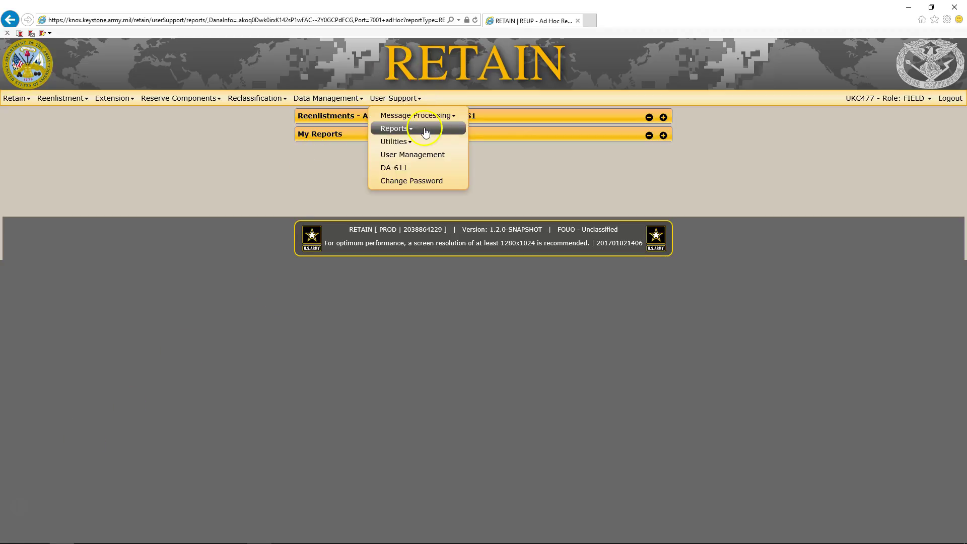
pyautogui.click(521, 77)
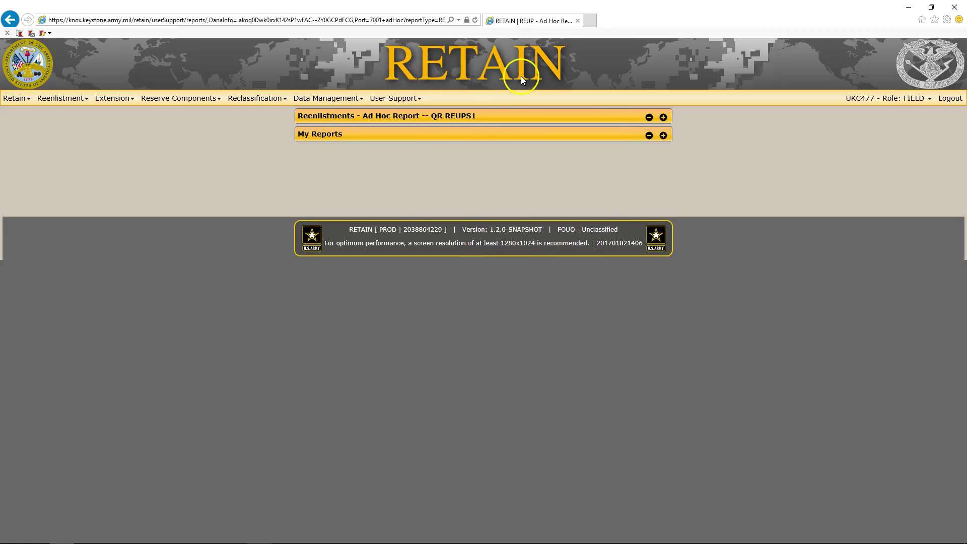
pyautogui.click(397, 98)
pyautogui.moveTo(403, 128)
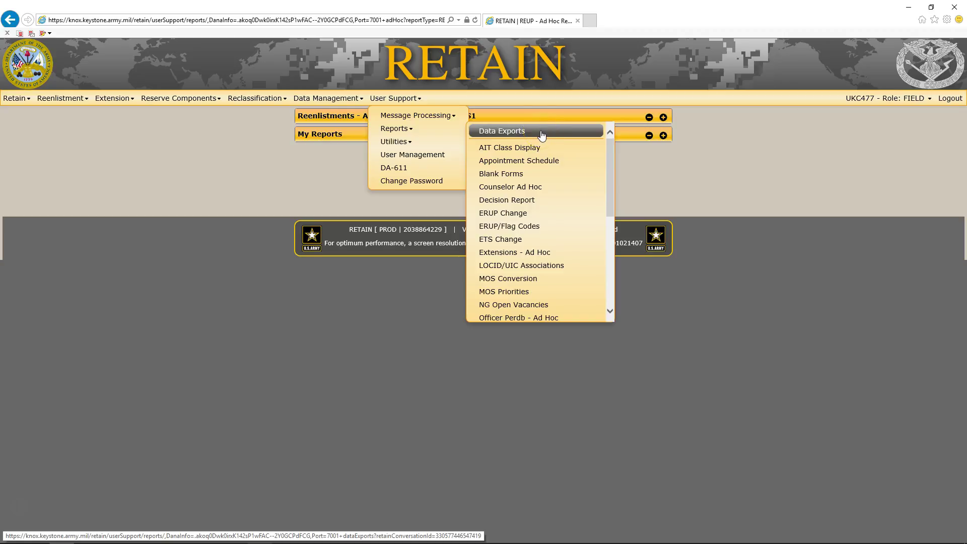
pyautogui.click(513, 132)
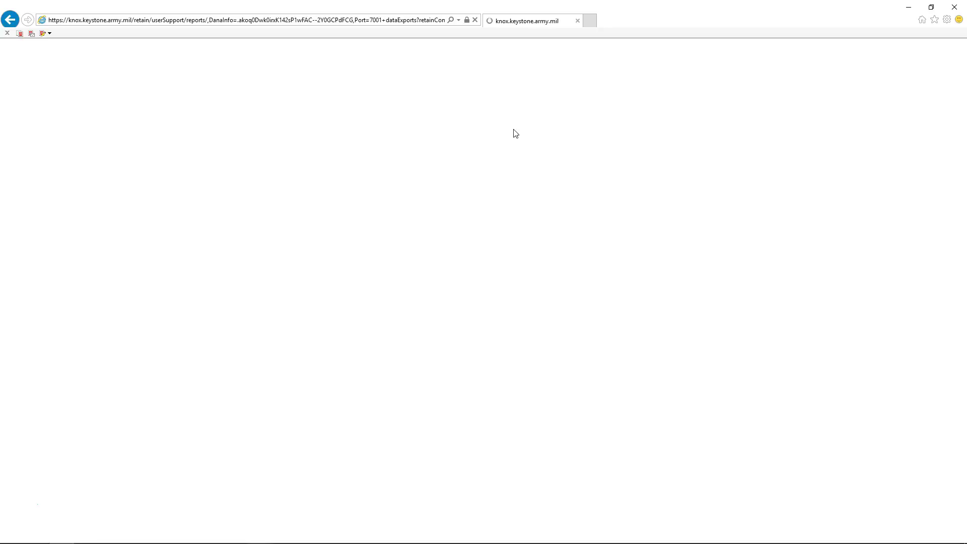
pyautogui.click(492, 132)
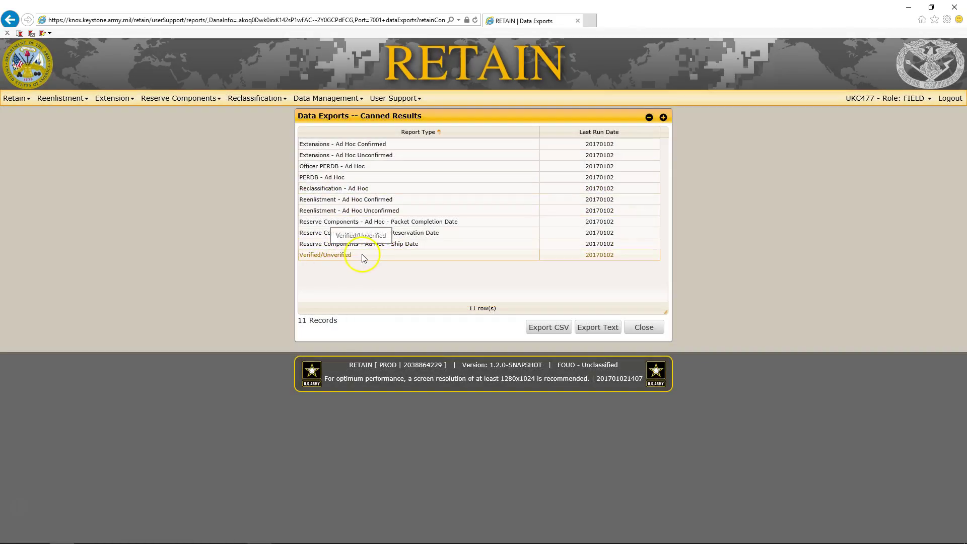
# Try exporting the Verified/Unverified report as text and saving it as Verified_Unverified in the Quick Report folder, then cancel the save
pyautogui.click(364, 255)
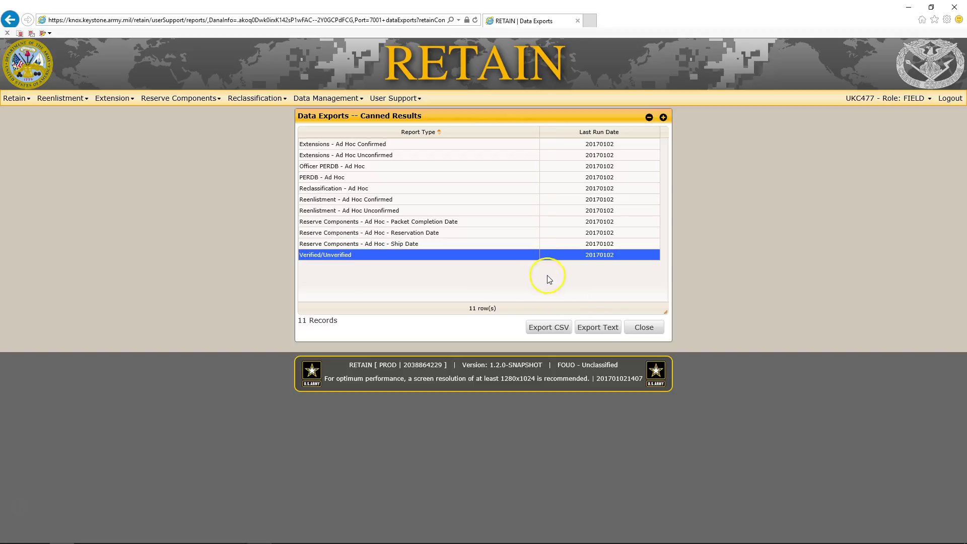
pyautogui.click(599, 328)
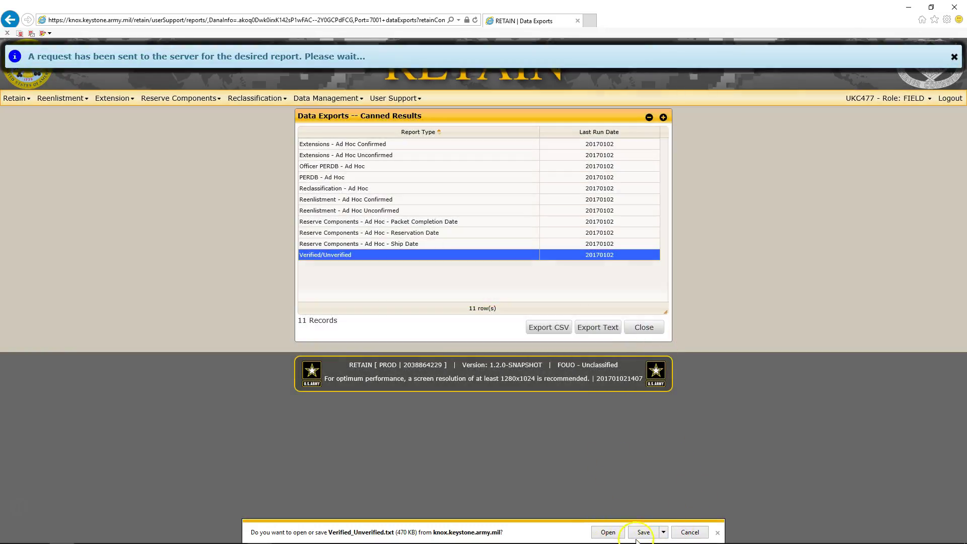
pyautogui.click(664, 533)
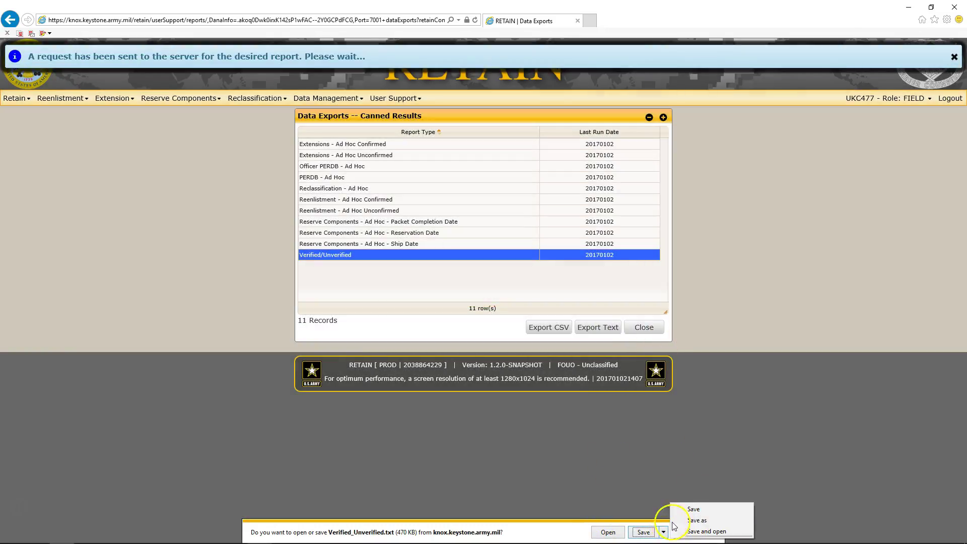
pyautogui.click(706, 519)
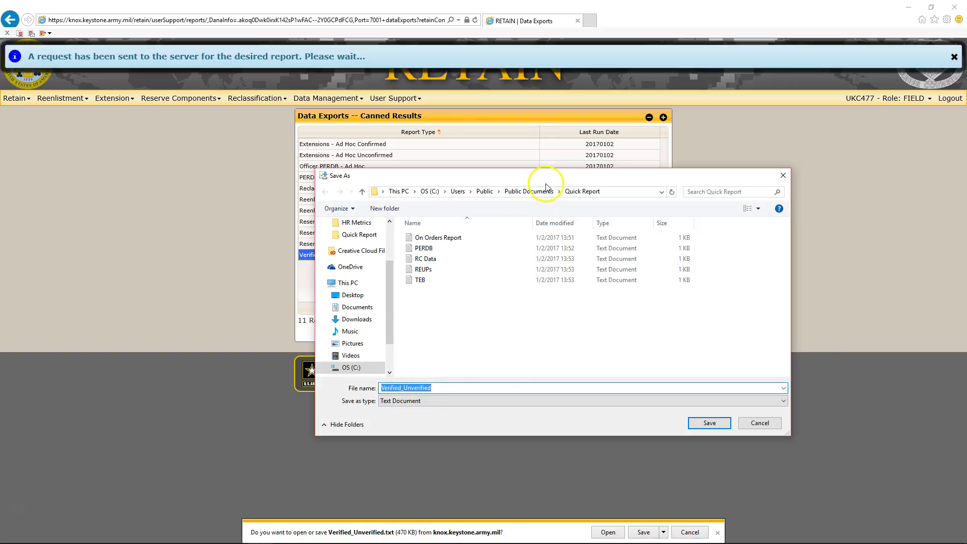
pyautogui.click(758, 423)
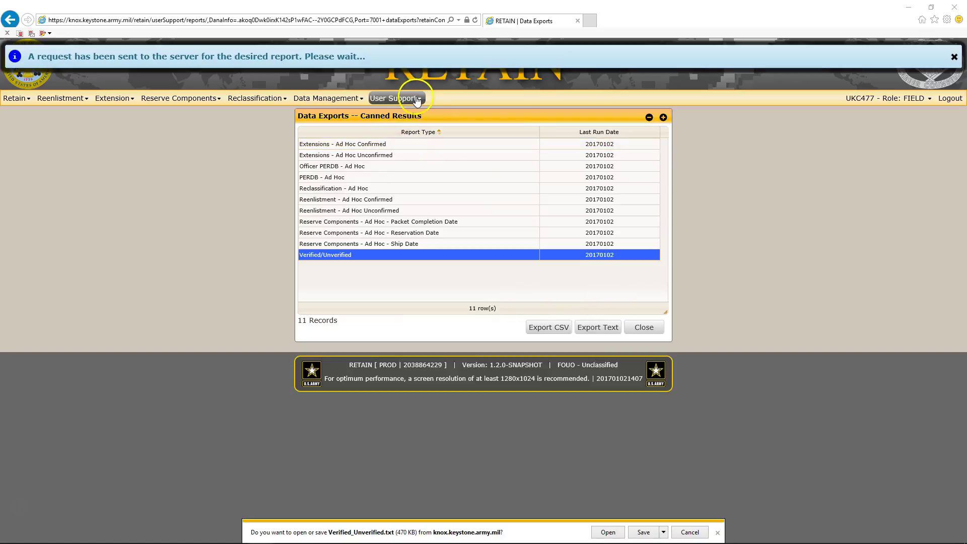
# Open the PERDB - Ad Hoc report and dismiss the pending file download
pyautogui.click(395, 98)
pyautogui.moveTo(432, 132)
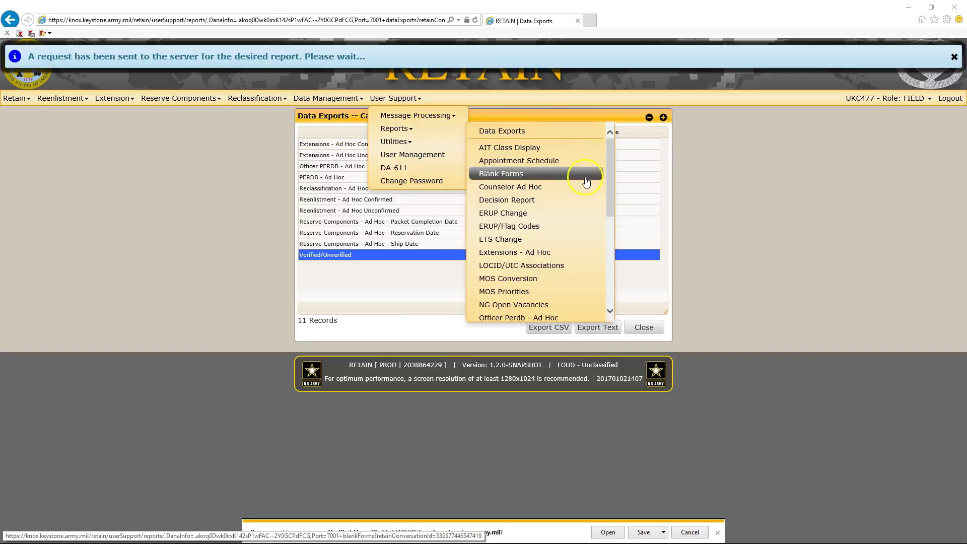
pyautogui.moveTo(609, 185); pyautogui.dragTo(601, 227)
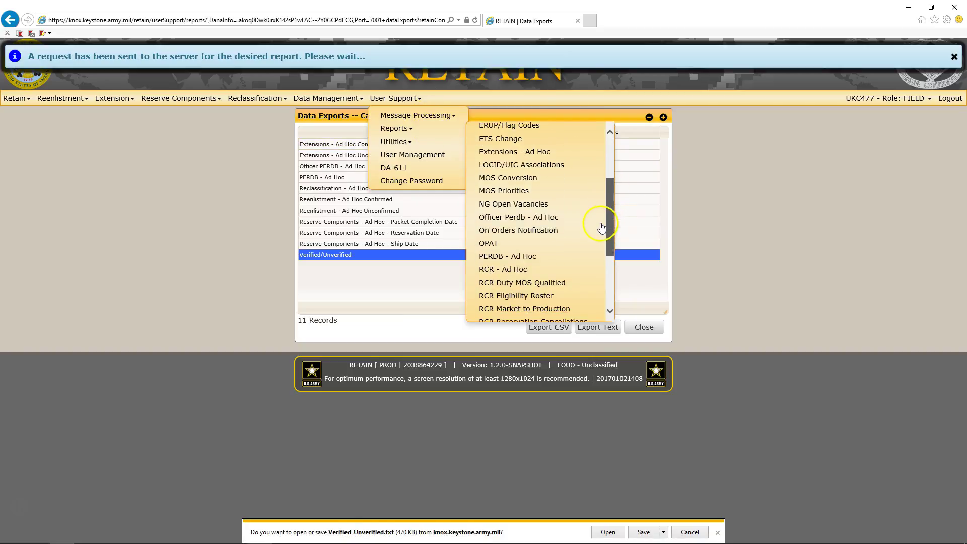
pyautogui.click(529, 260)
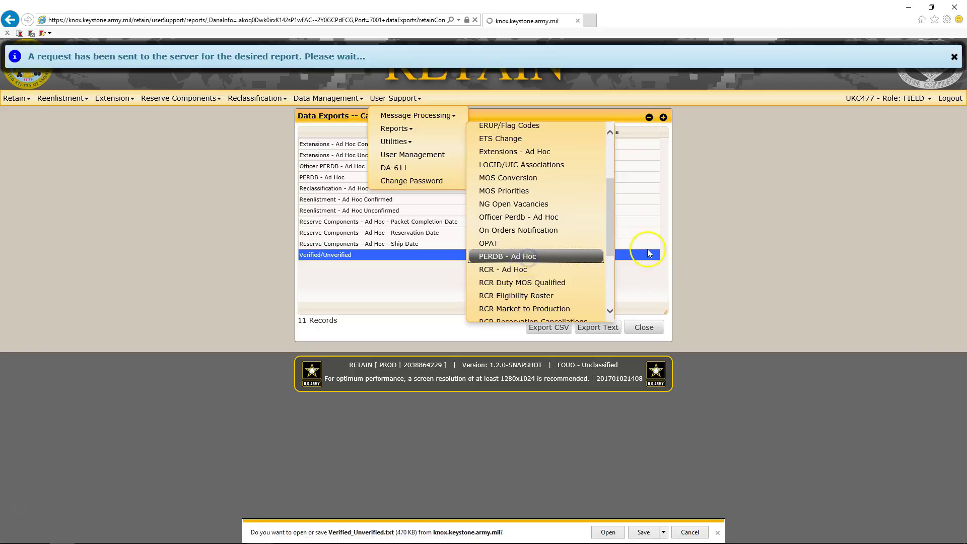
pyautogui.click(717, 533)
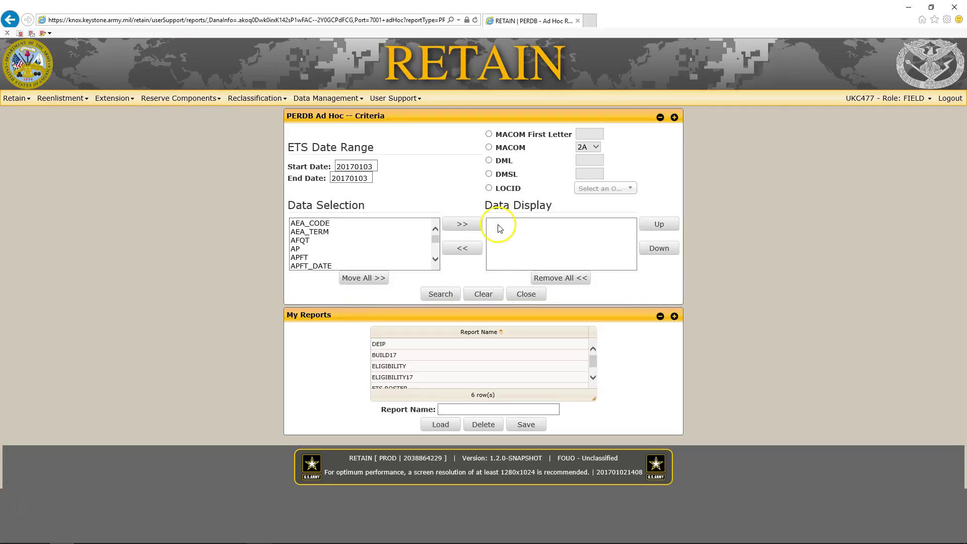
# Set the start date of the ETS date range to 20161001
pyautogui.click(346, 167)
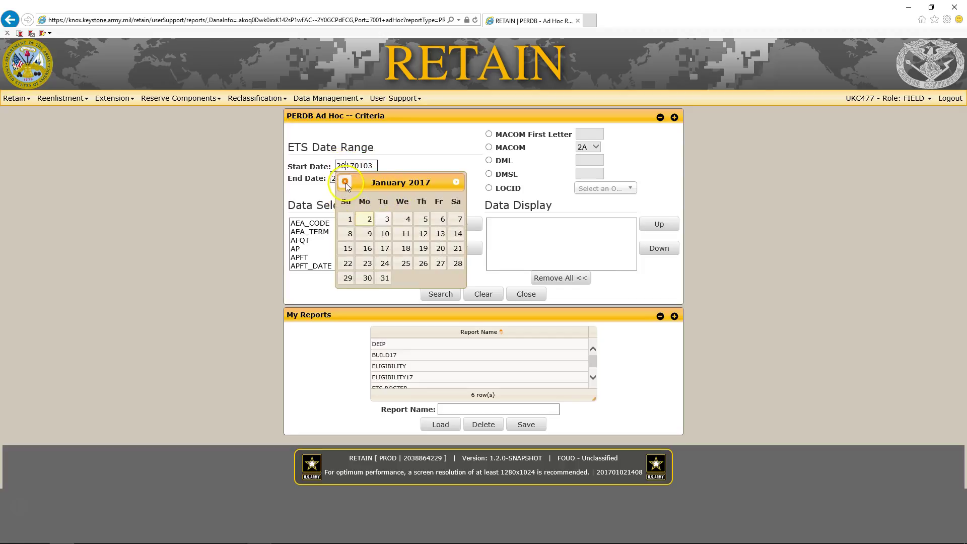
pyautogui.click(345, 182)
pyautogui.click(345, 183)
pyautogui.click(346, 183)
pyautogui.click(345, 182)
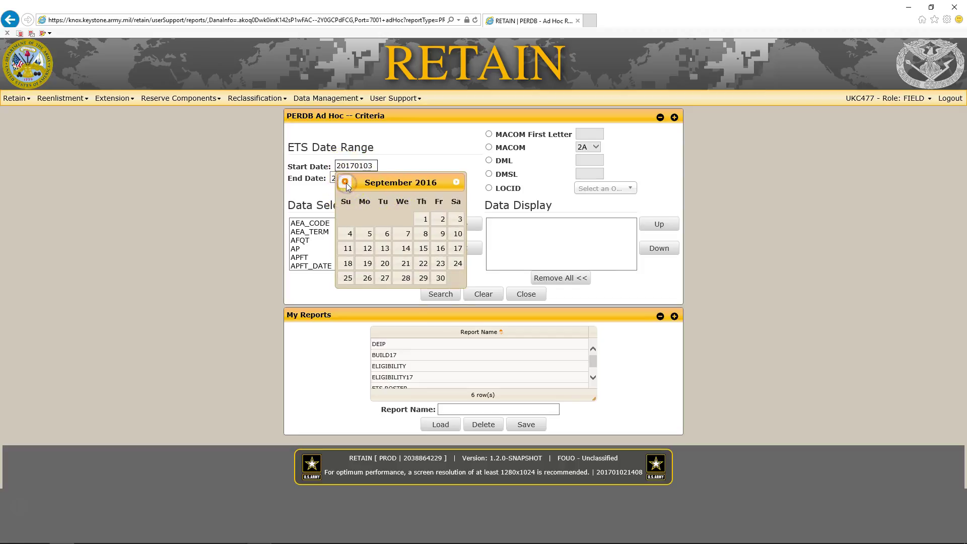
pyautogui.click(457, 182)
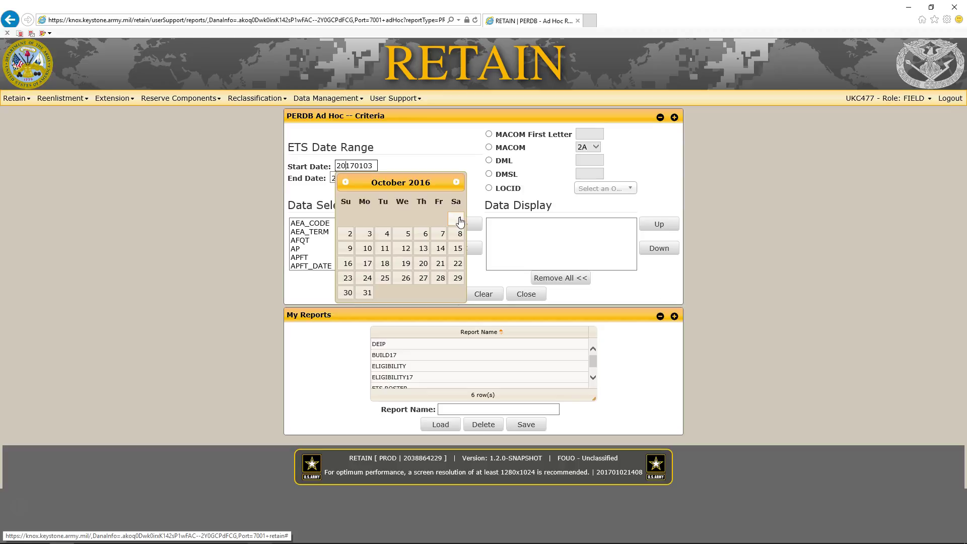
pyautogui.click(461, 222)
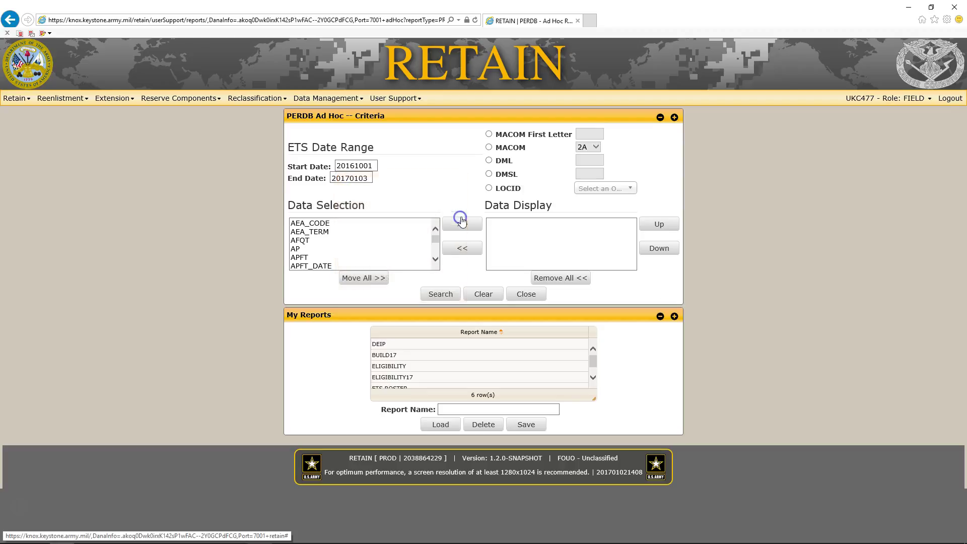
# Set the end date of the ETS date range to 20511231
pyautogui.click(361, 178)
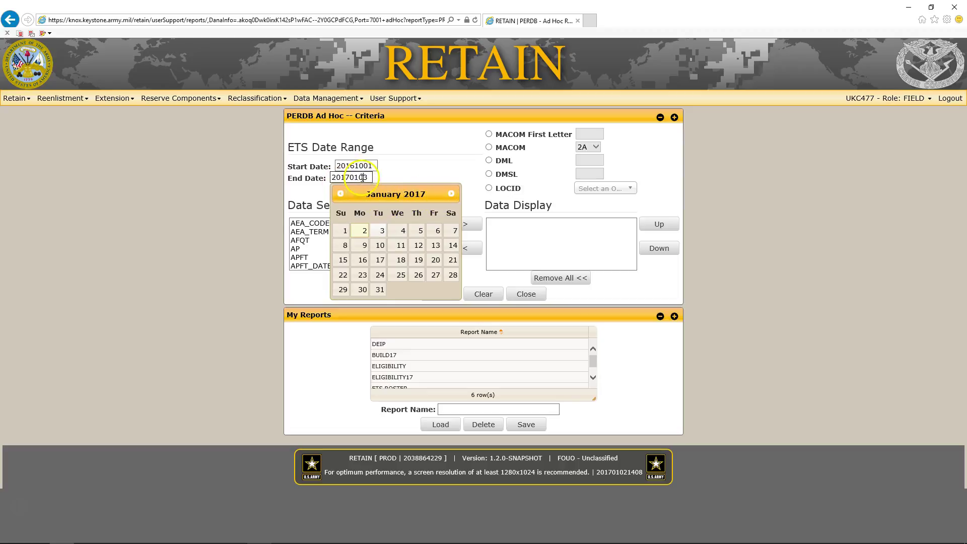
pyautogui.moveTo(370, 177); pyautogui.dragTo(321, 179)
pyautogui.write('20511231')
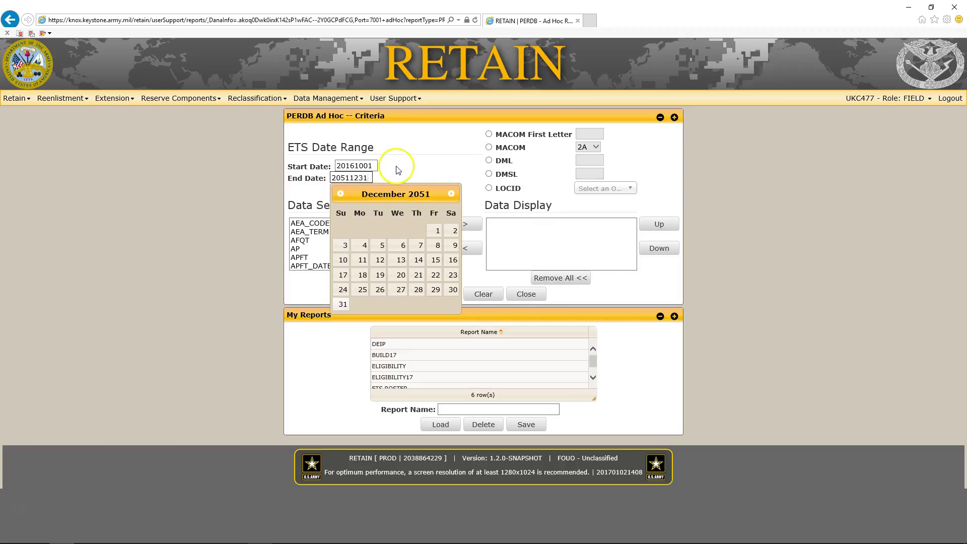
pyautogui.click(406, 168)
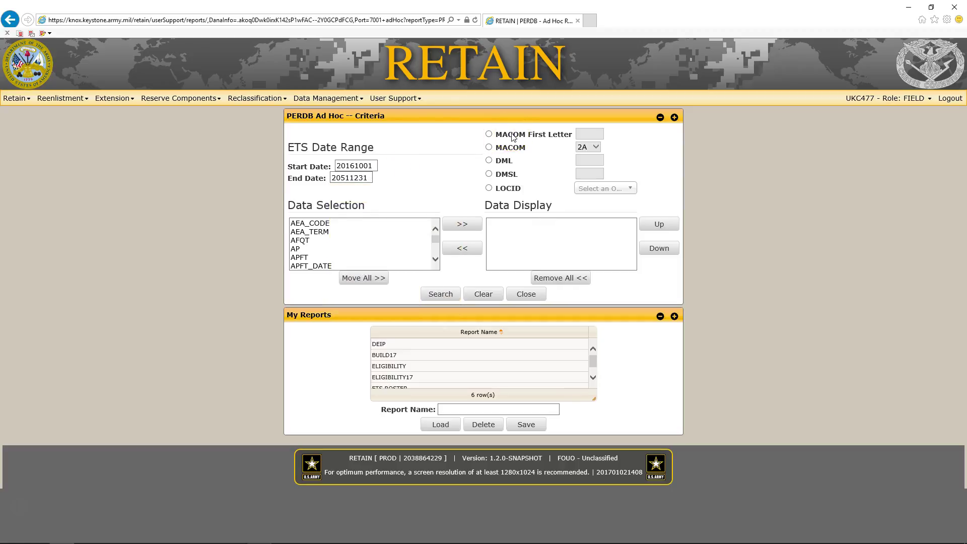
# Add the APFT and AFQT fields to the data display individually, and clear the display again
pyautogui.click(623, 191)
pyautogui.click(337, 259)
pyautogui.click(465, 224)
pyautogui.click(361, 240)
pyautogui.click(463, 224)
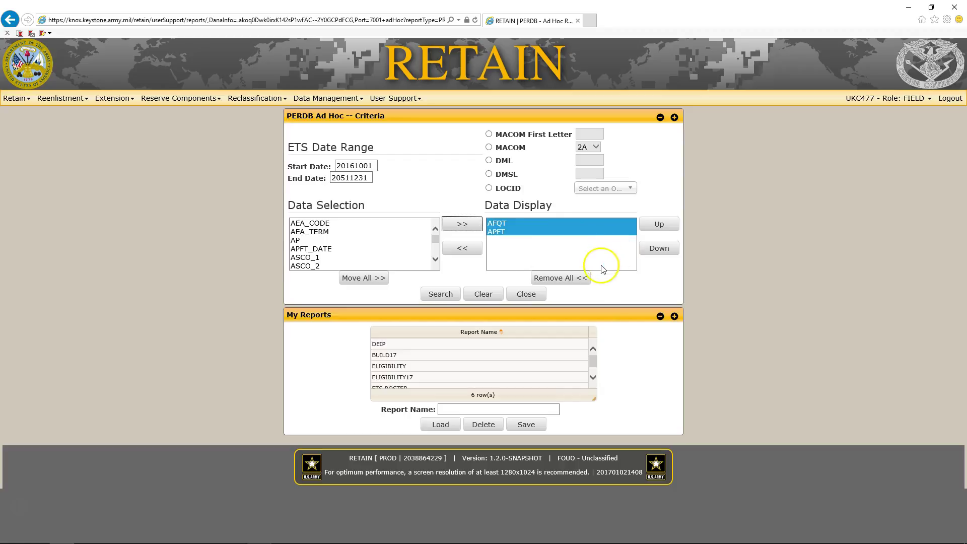
pyautogui.click(574, 279)
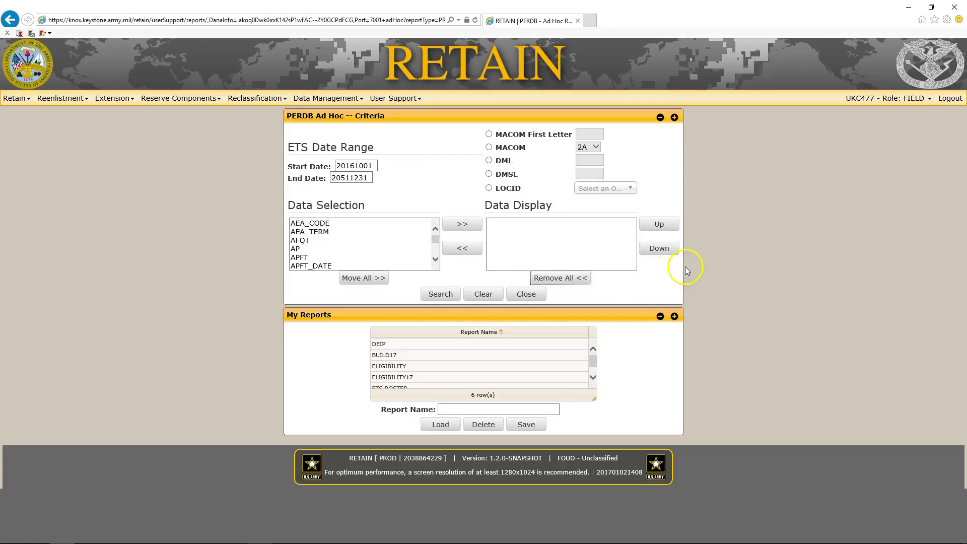
# Move all available data fields into the data display, look through them and remove them all
pyautogui.click(383, 283)
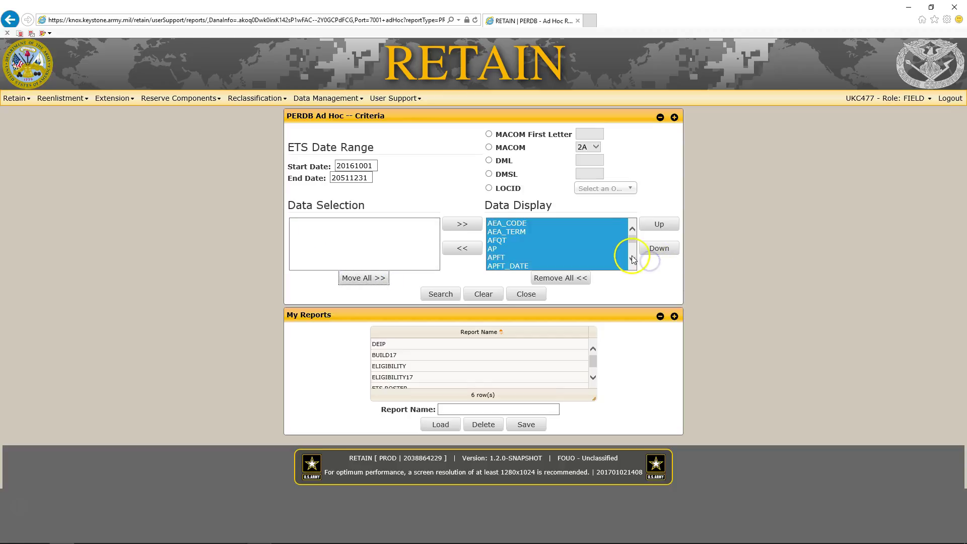
pyautogui.click(632, 254)
pyautogui.scroll(3, 630, 231)
pyautogui.click(565, 277)
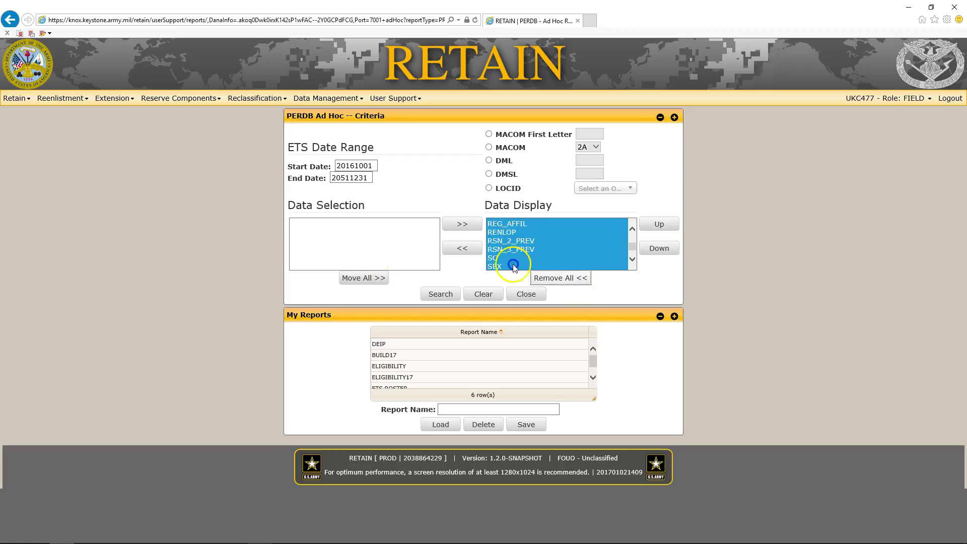
# Add the UIC and ZIP fields to the data display
pyautogui.click(361, 251)
pyautogui.click(463, 223)
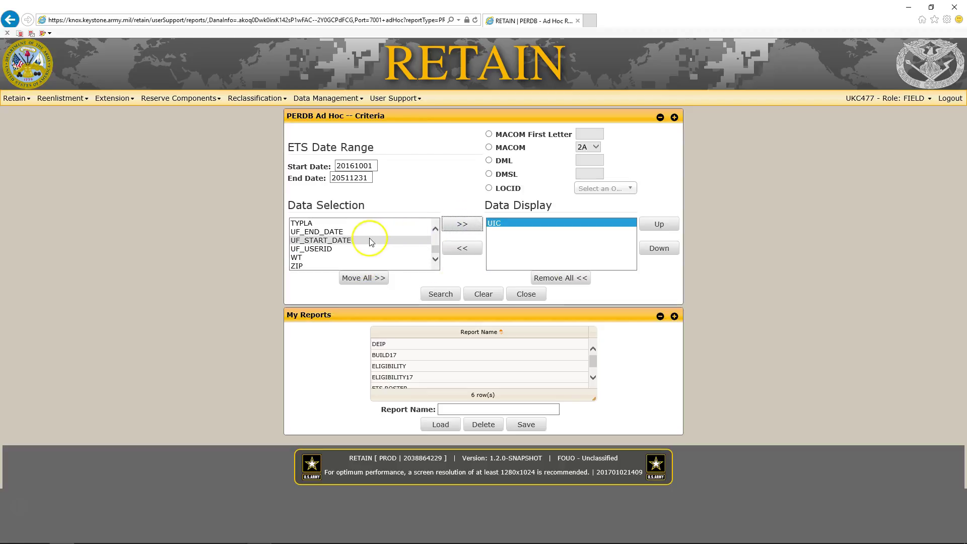
pyautogui.click(358, 223)
pyautogui.click(312, 266)
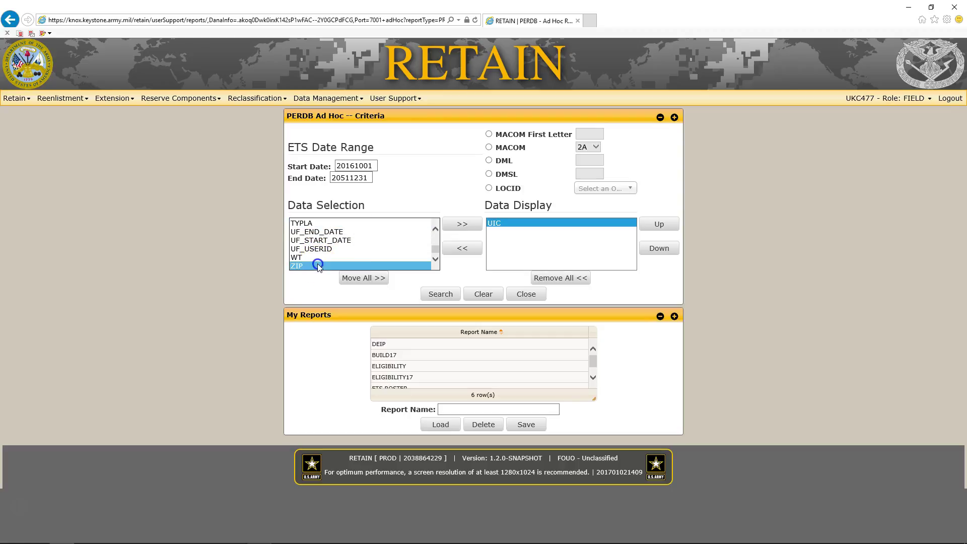
pyautogui.click(471, 223)
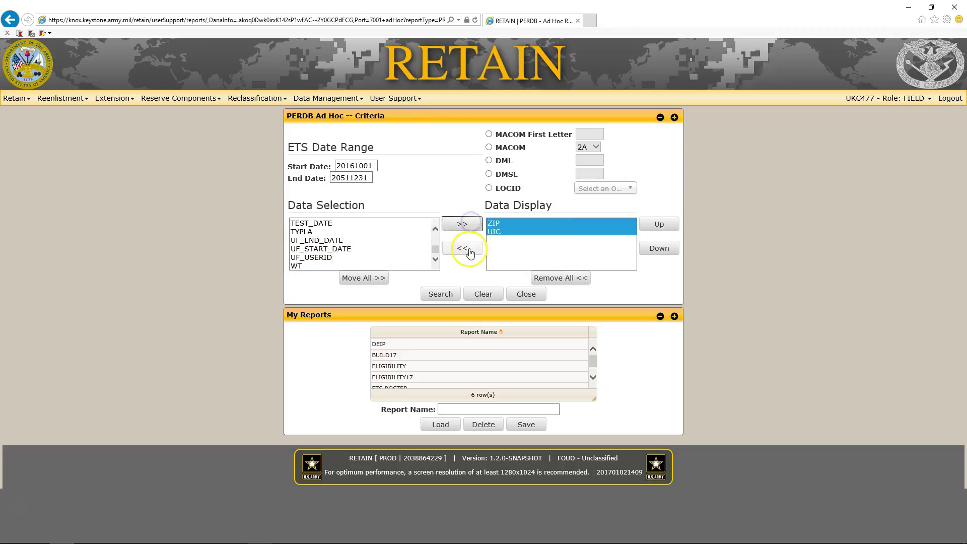
# Reset the data display by removing all fields, and move every data field back in its default order
pyautogui.click(363, 278)
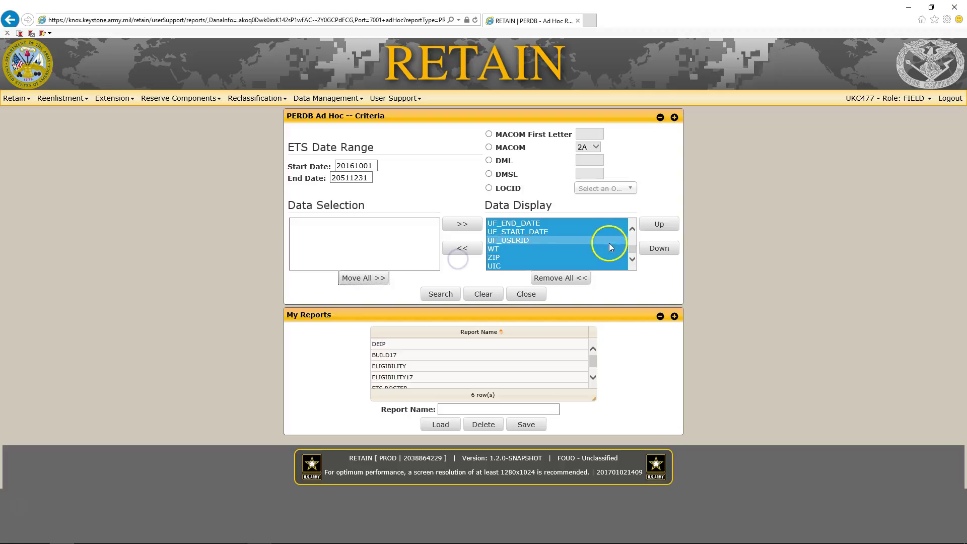
pyautogui.moveTo(632, 248); pyautogui.dragTo(633, 225)
pyautogui.click(559, 278)
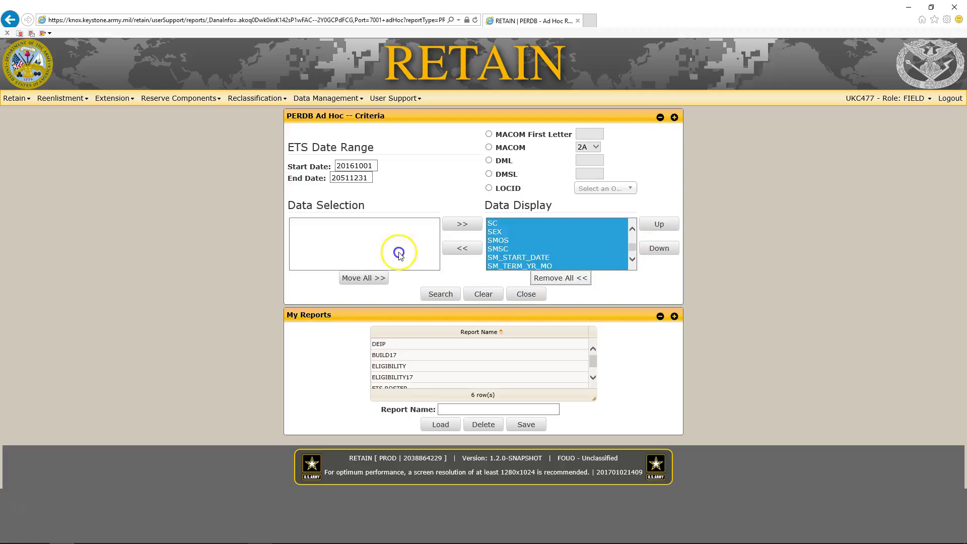
pyautogui.click(375, 277)
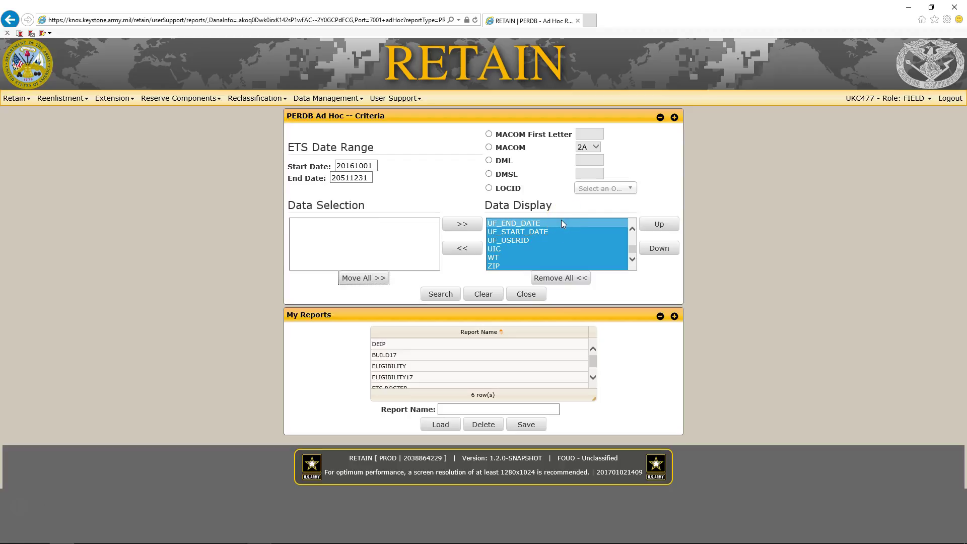
# Restrict the PERDB report by LOCID, choosing CRE4I6A
pyautogui.click(489, 189)
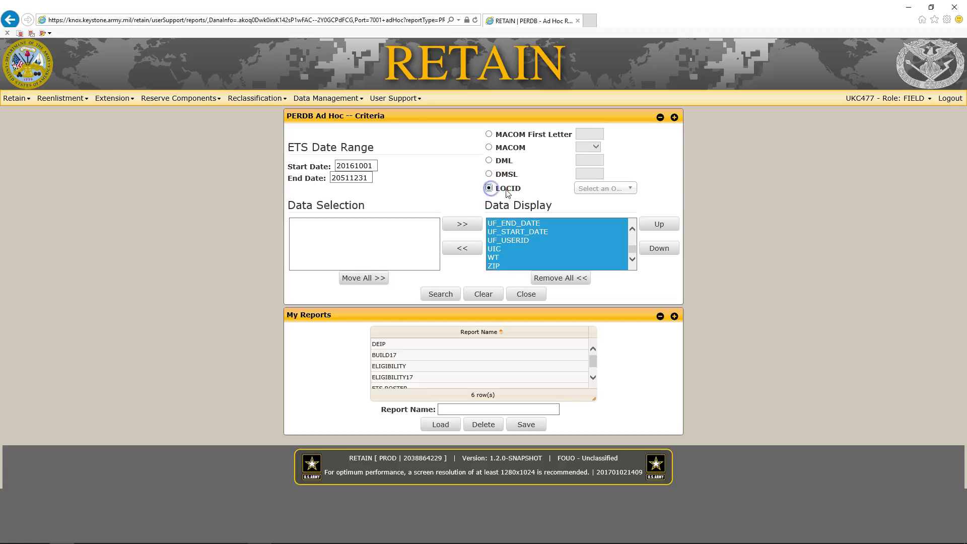
pyautogui.click(630, 190)
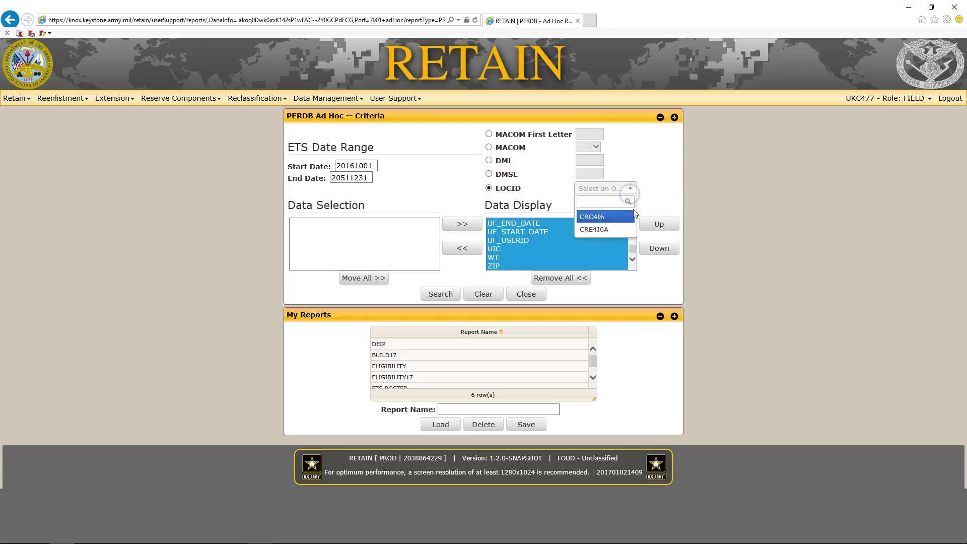
pyautogui.click(615, 229)
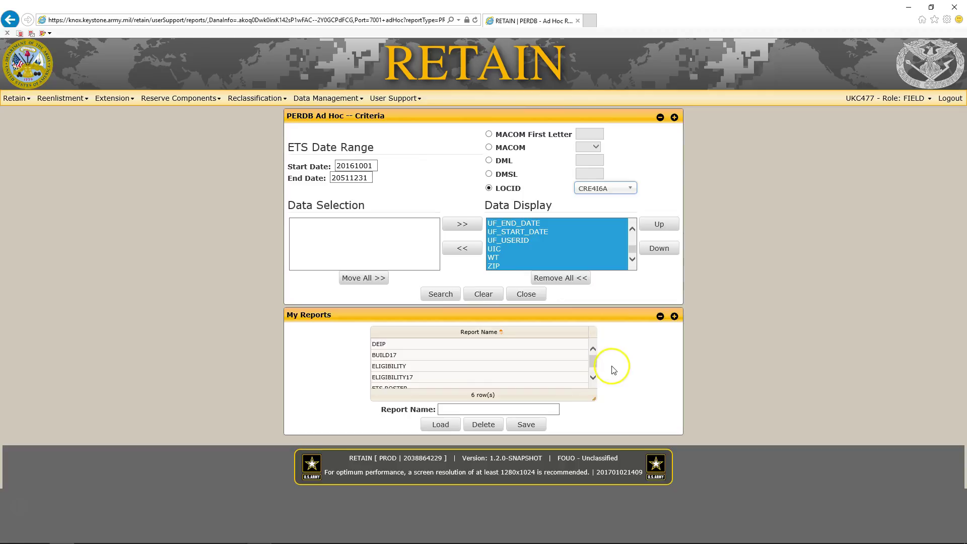
pyautogui.moveTo(592, 361); pyautogui.dragTo(592, 368)
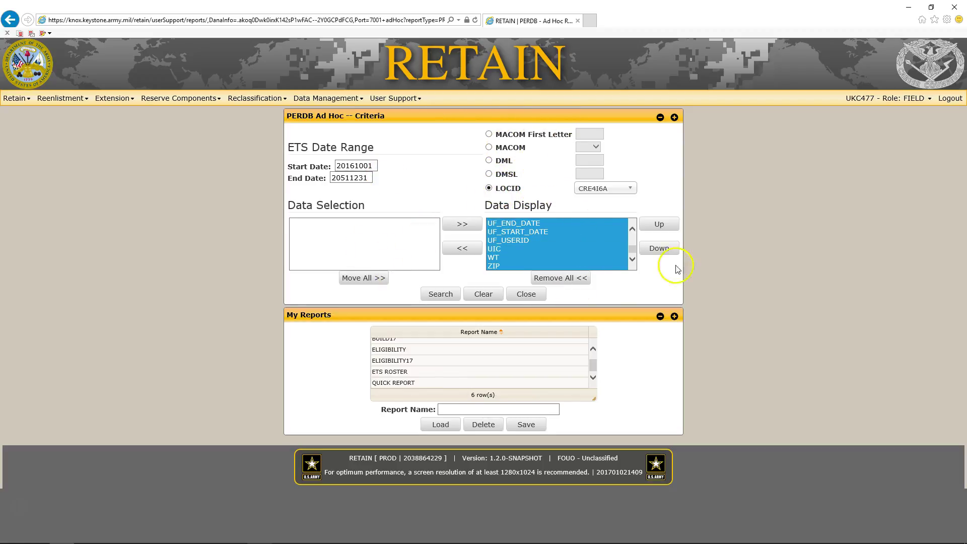
# Save the PERDB criteria as QUICK REPORT, replacing the existing report of that name
pyautogui.click(473, 409)
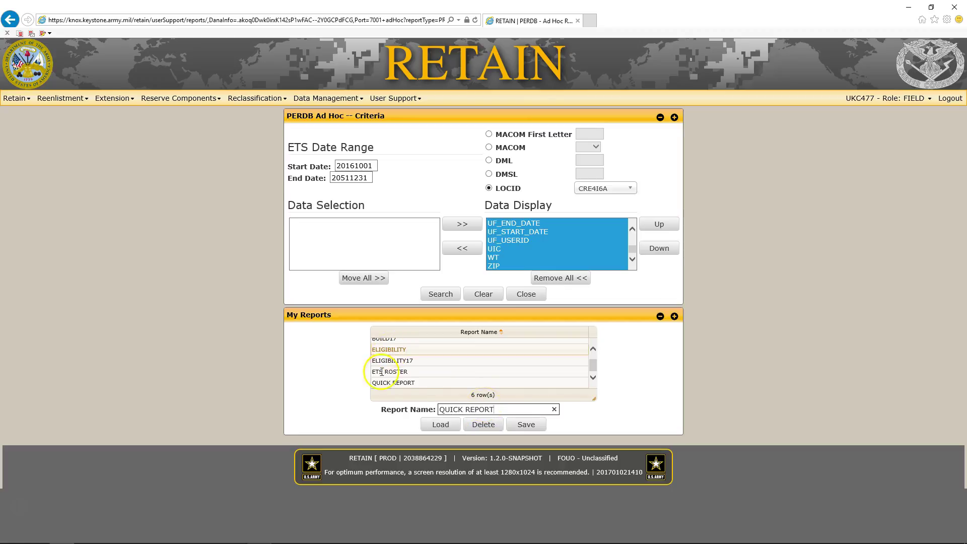
pyautogui.click(524, 427)
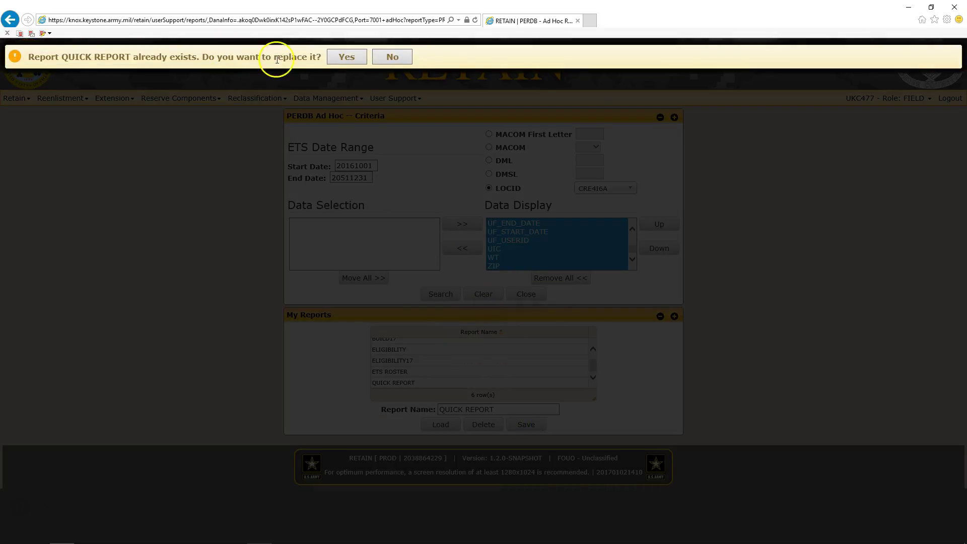
pyautogui.click(351, 58)
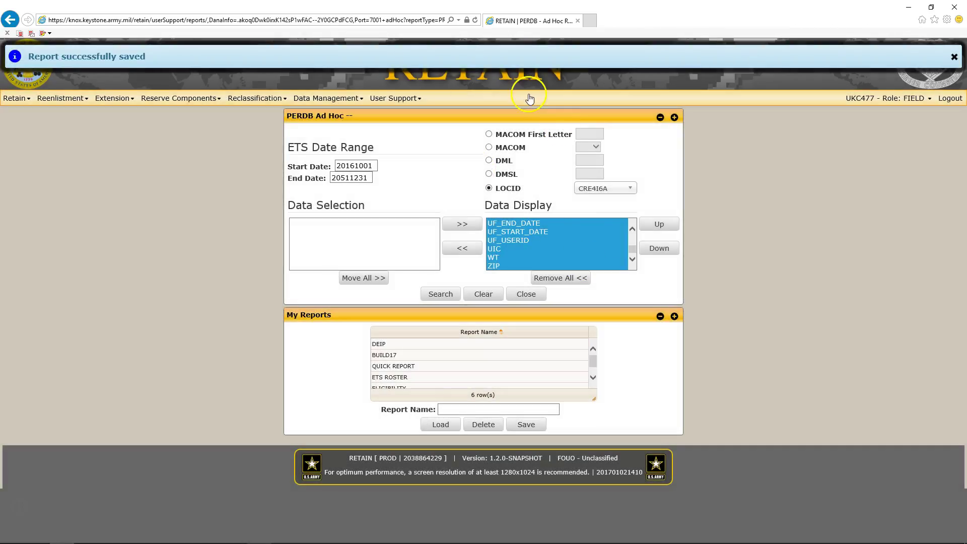
# Reopen the PERDB - Ad Hoc report with blank criteria
pyautogui.click(394, 98)
pyautogui.click(396, 98)
pyautogui.click(395, 98)
pyautogui.click(396, 128)
pyautogui.scroll(-3, 611, 214)
pyautogui.click(533, 240)
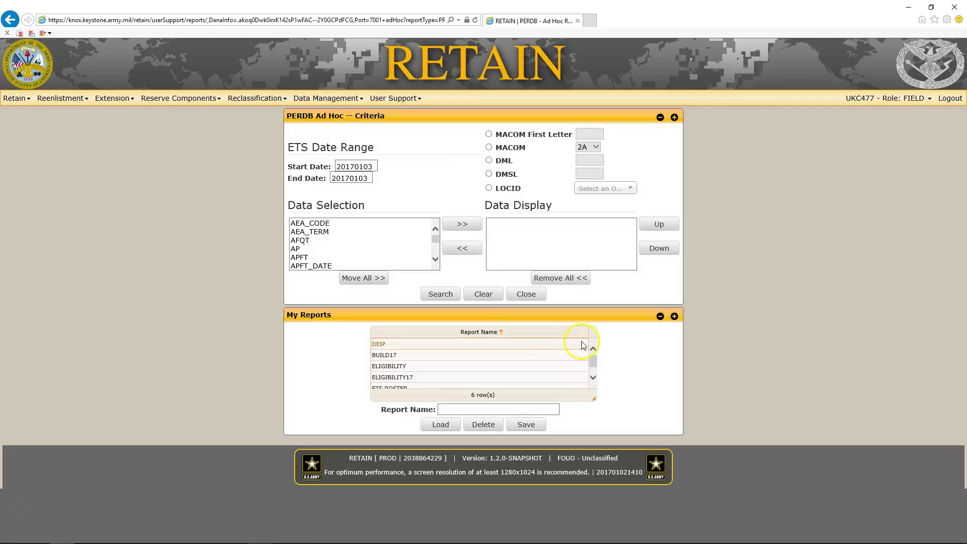
# Load the saved QUICK REPORT criteria into the PERDB ad hoc report and run the search
pyautogui.scroll(-2, 597, 365)
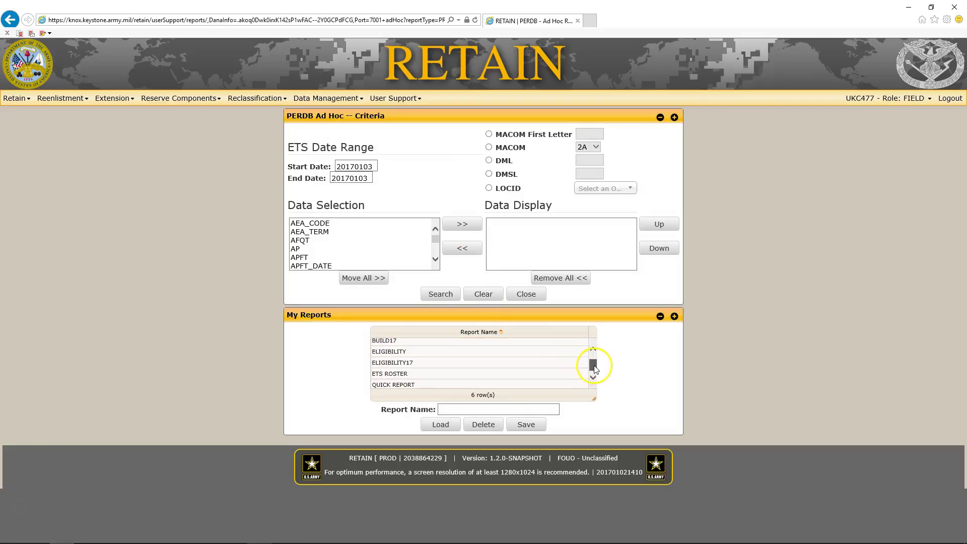
pyautogui.click(501, 383)
pyautogui.click(441, 424)
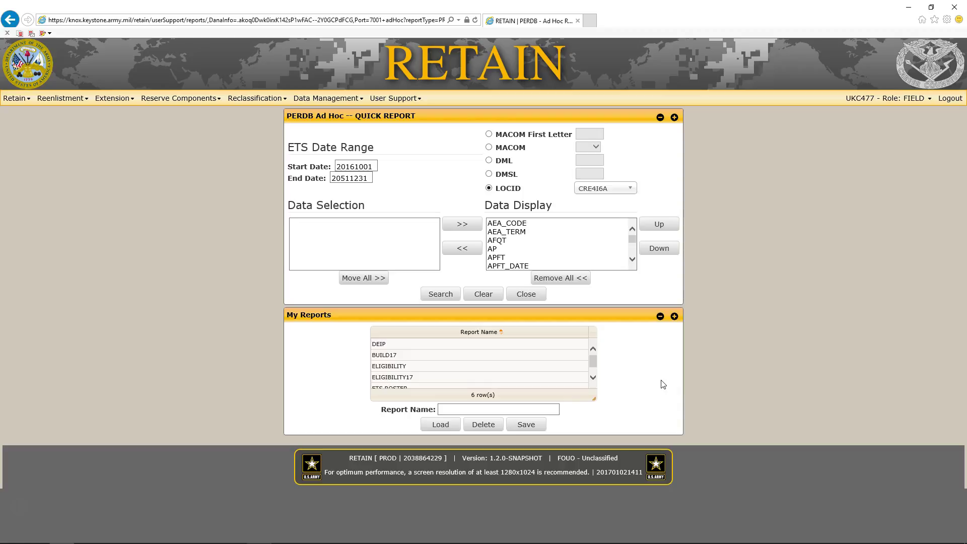
pyautogui.click(441, 296)
# Switch to the Quick Report folder in File Explorer and select the PERDB text file
pyautogui.moveTo(706, 541)
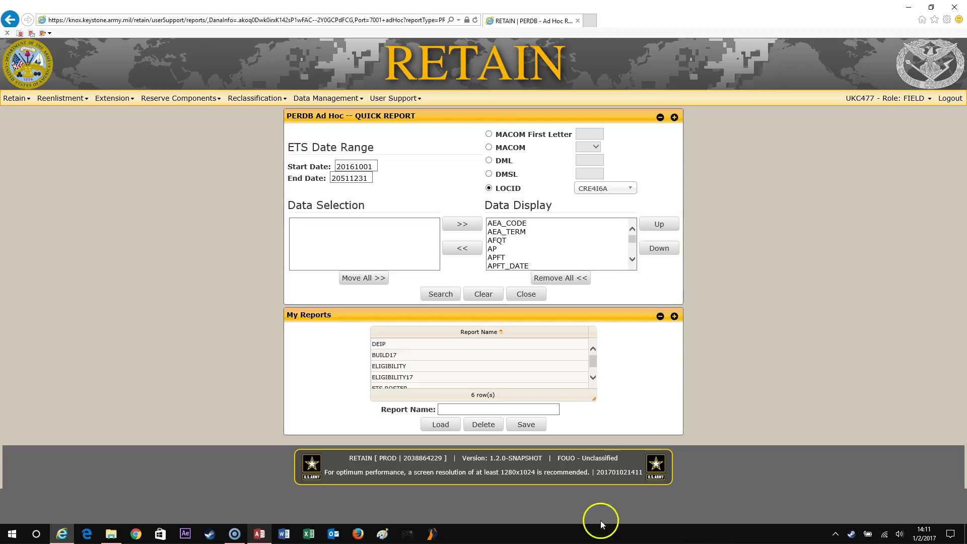
pyautogui.click(119, 538)
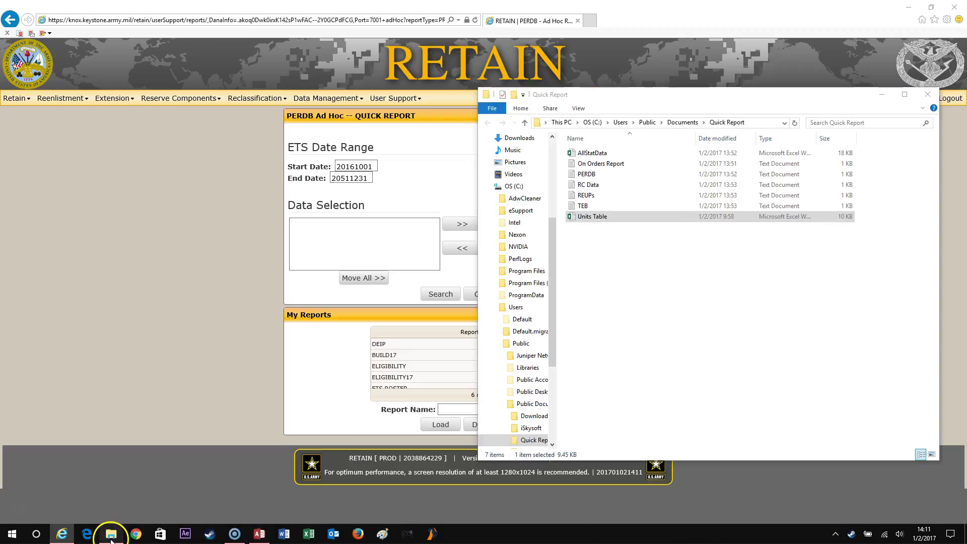
pyautogui.click(585, 174)
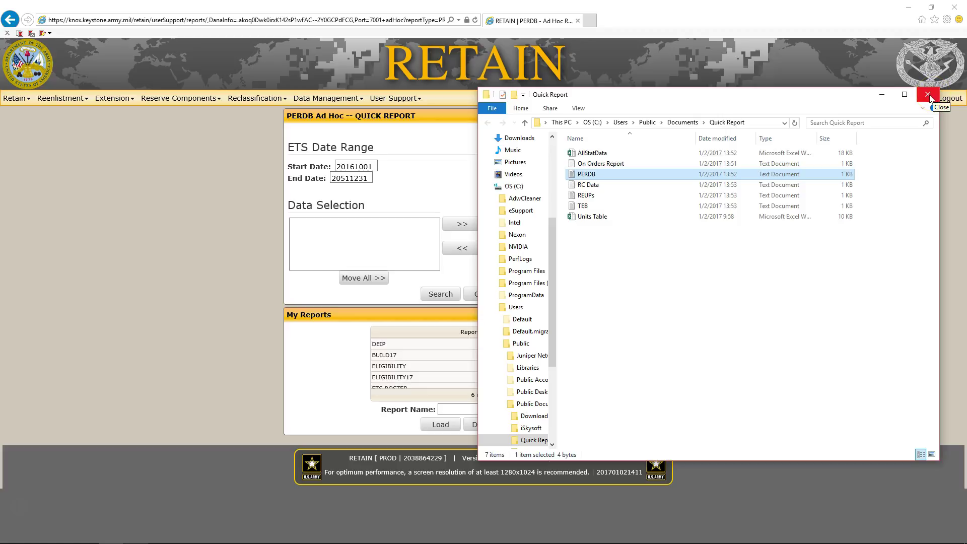
# Copy the folder path C:\Users\Public\Documents\Quick Report and close the folder window
pyautogui.click(761, 123)
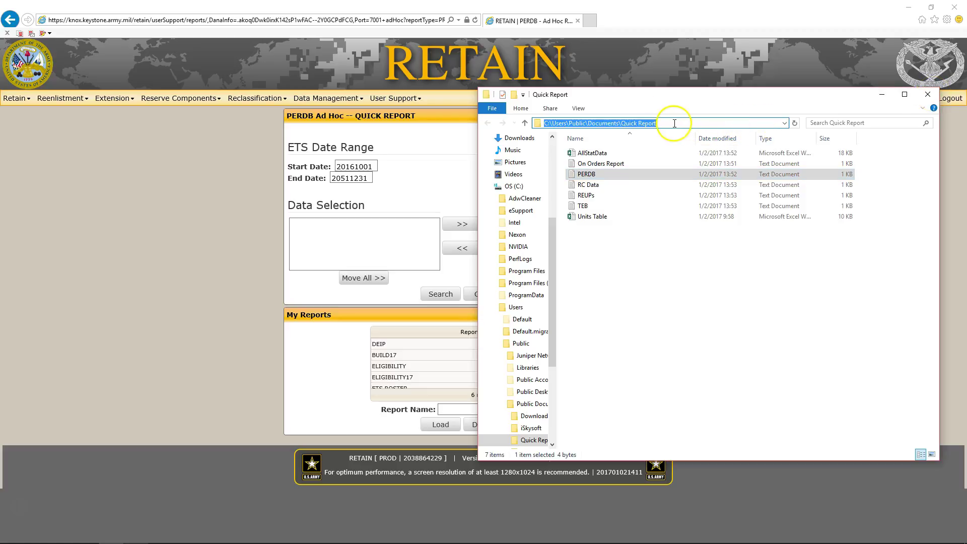
pyautogui.click(729, 255)
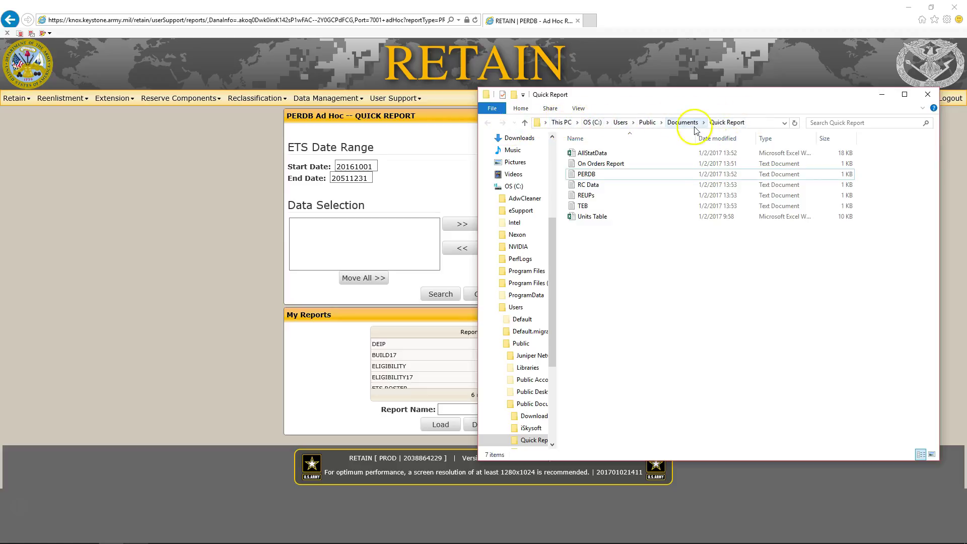
pyautogui.click(760, 123)
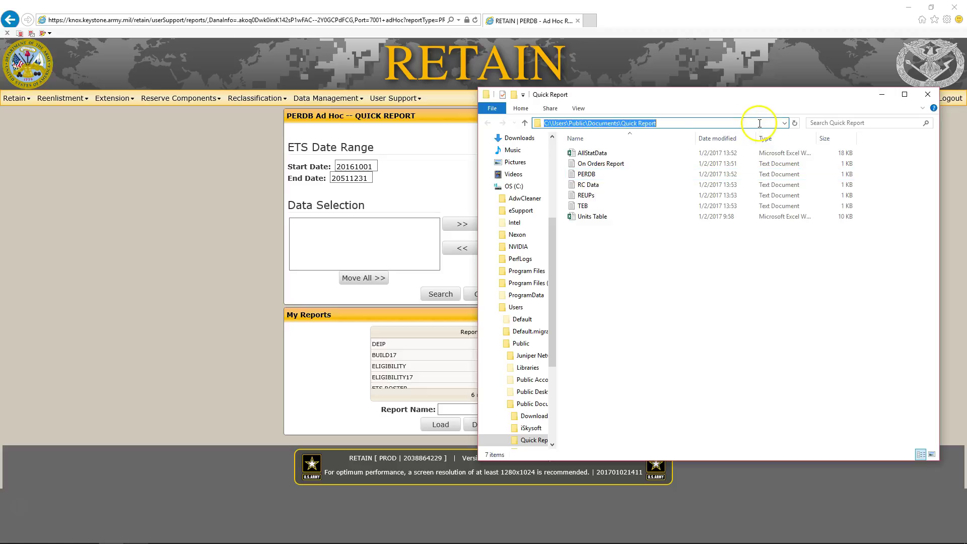
pyautogui.rightClick(640, 127)
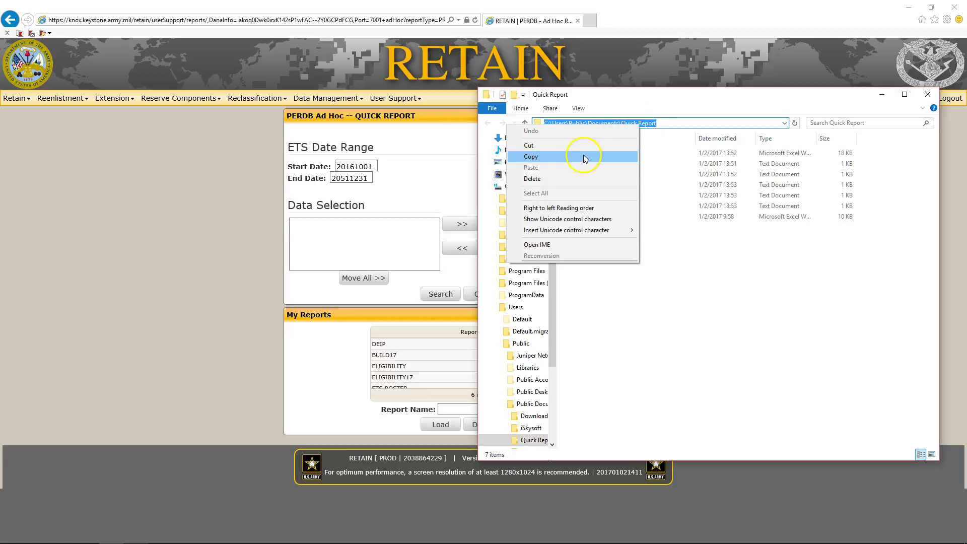
pyautogui.click(581, 157)
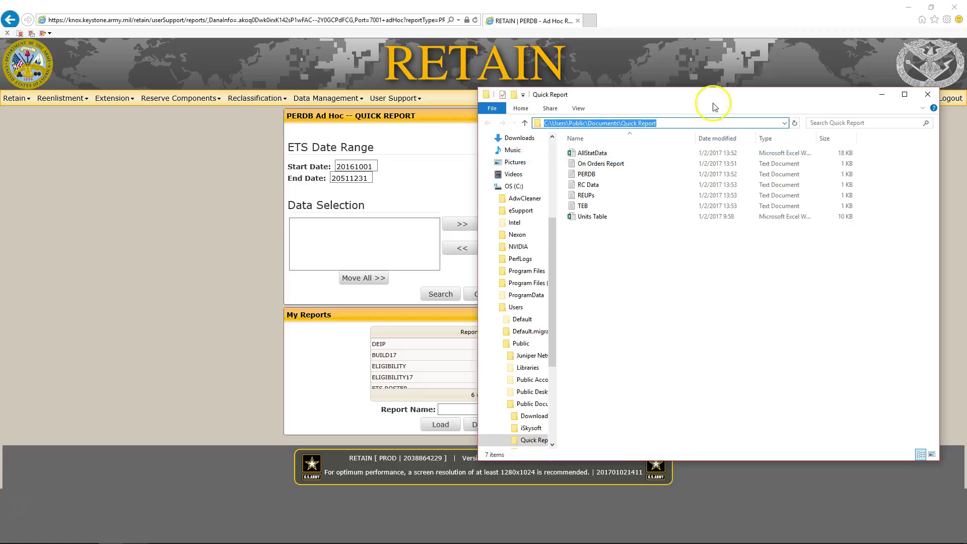
pyautogui.click(929, 97)
# Create a desktop shortcut named Quick Report that points to the copied path C:\Users\Public\Documents\Quick Report
pyautogui.click(908, 7)
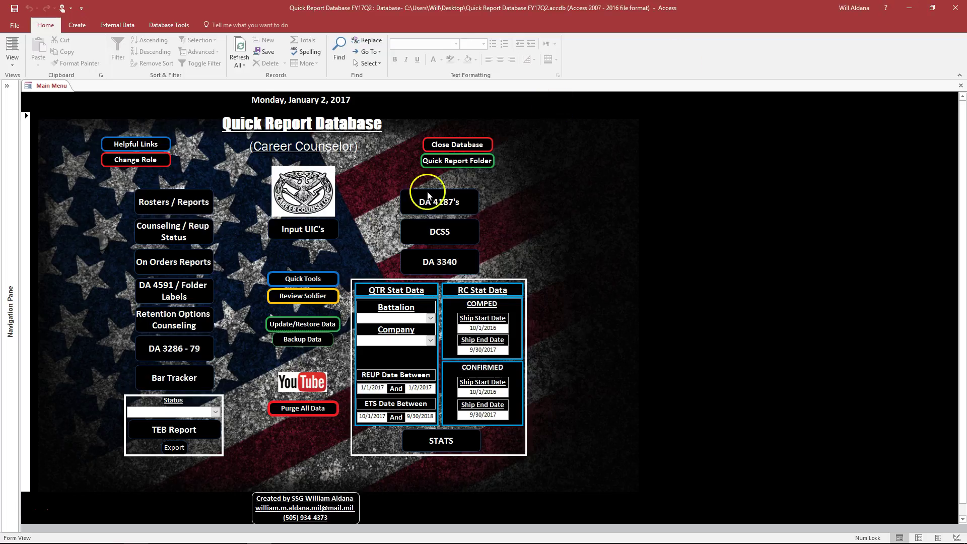
pyautogui.click(909, 7)
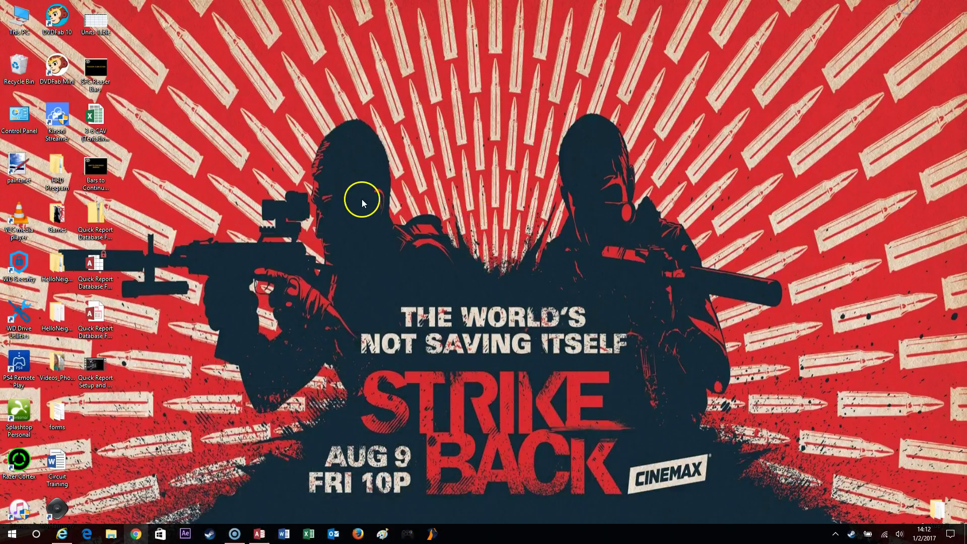
pyautogui.rightClick(359, 133)
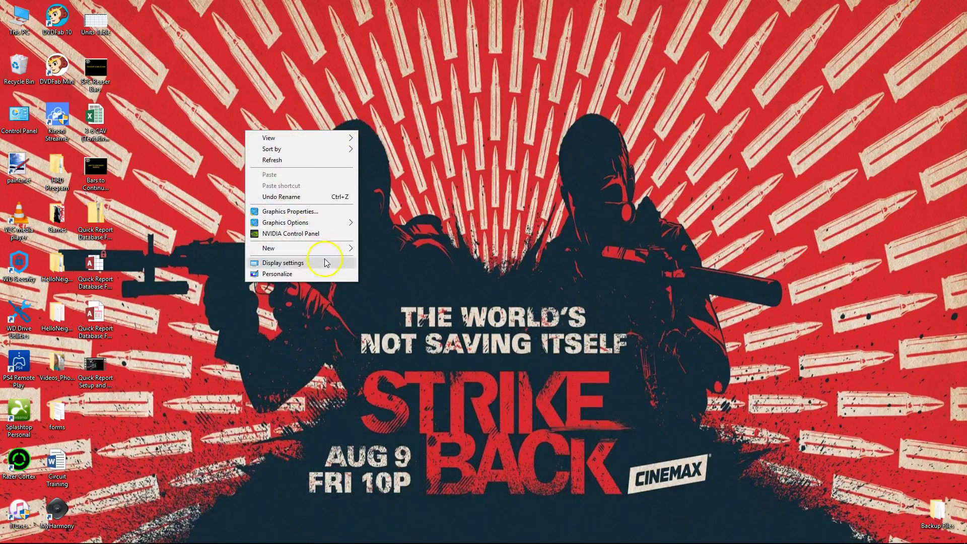
pyautogui.moveTo(330, 248)
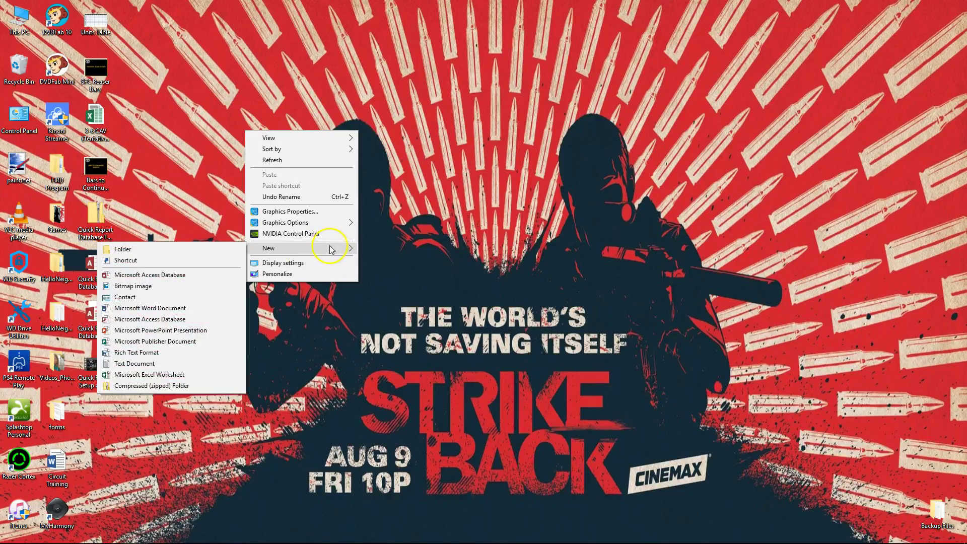
pyautogui.click(168, 261)
pyautogui.rightClick(376, 271)
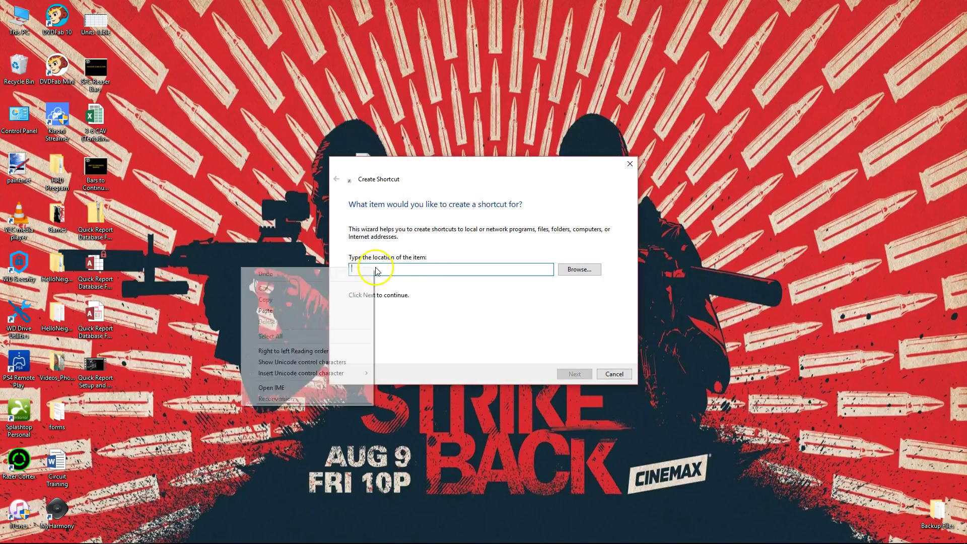
pyautogui.click(345, 311)
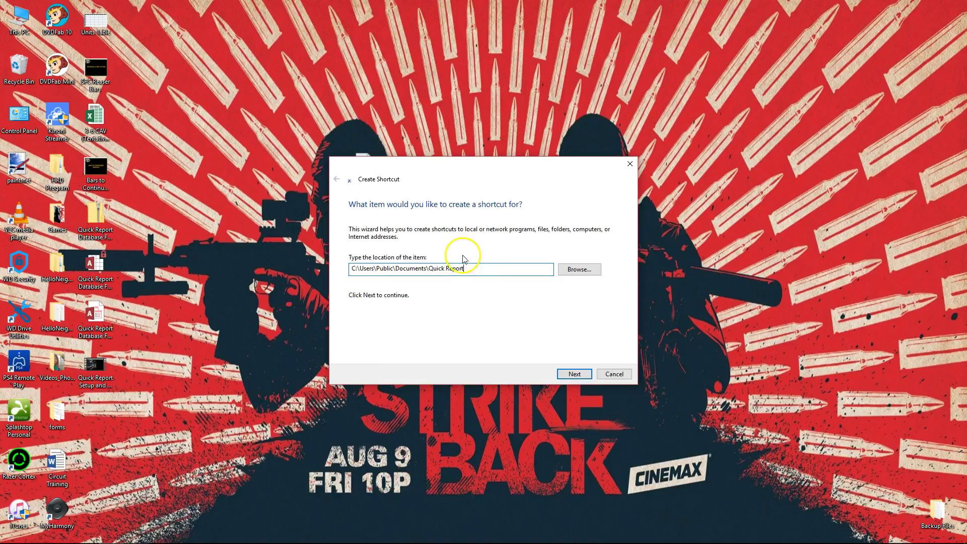
pyautogui.click(563, 373)
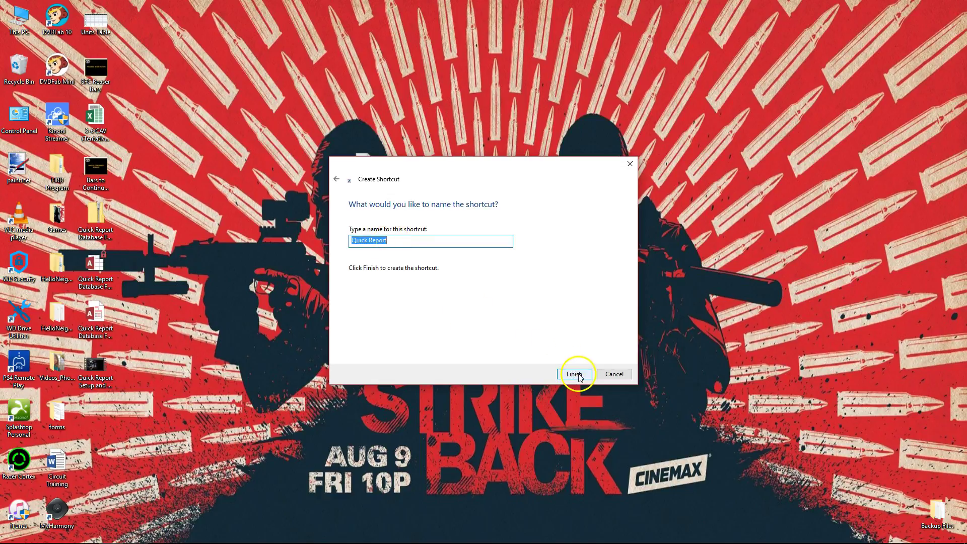
pyautogui.click(578, 375)
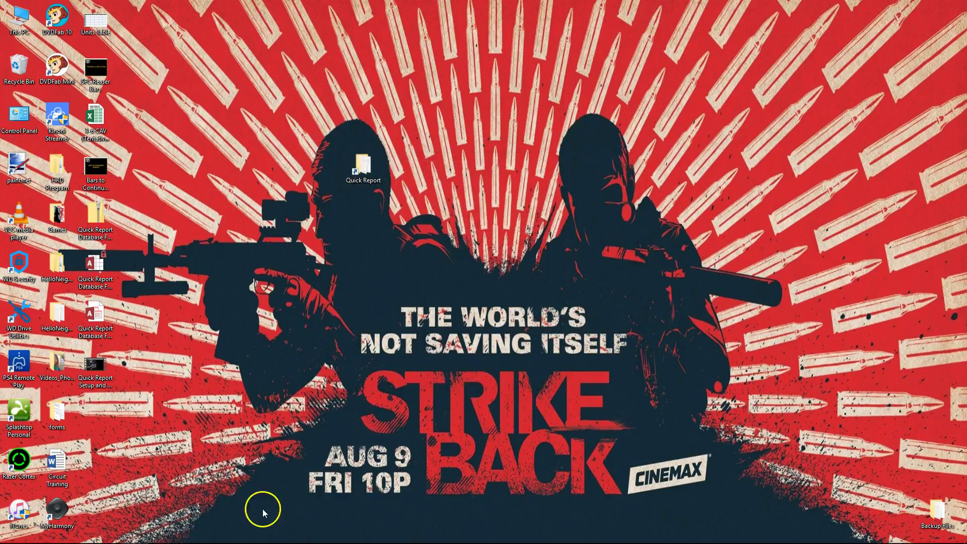
# Check in File Explorer that the Quick Report desktop shortcut leads to the folder, and close the window
pyautogui.moveTo(255, 526)
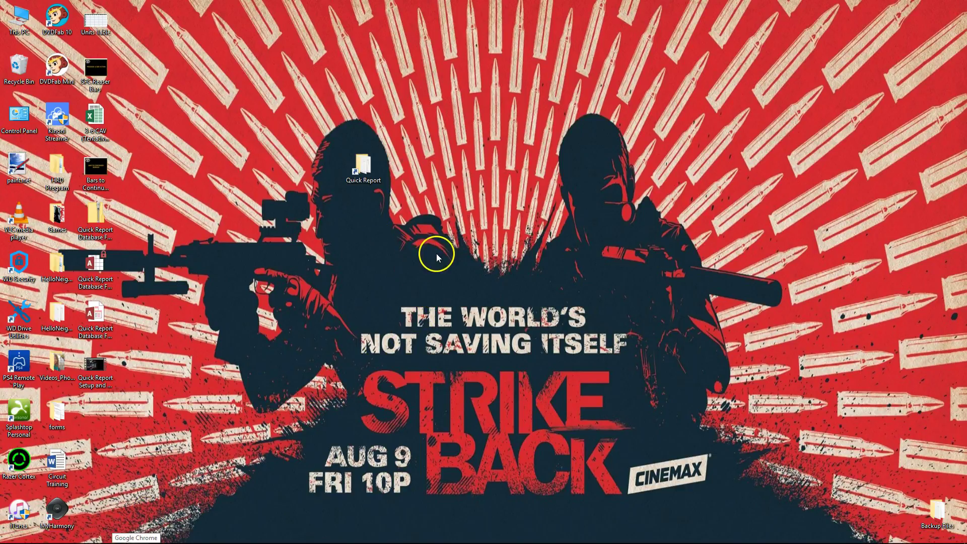
pyautogui.click(111, 534)
pyautogui.click(398, 195)
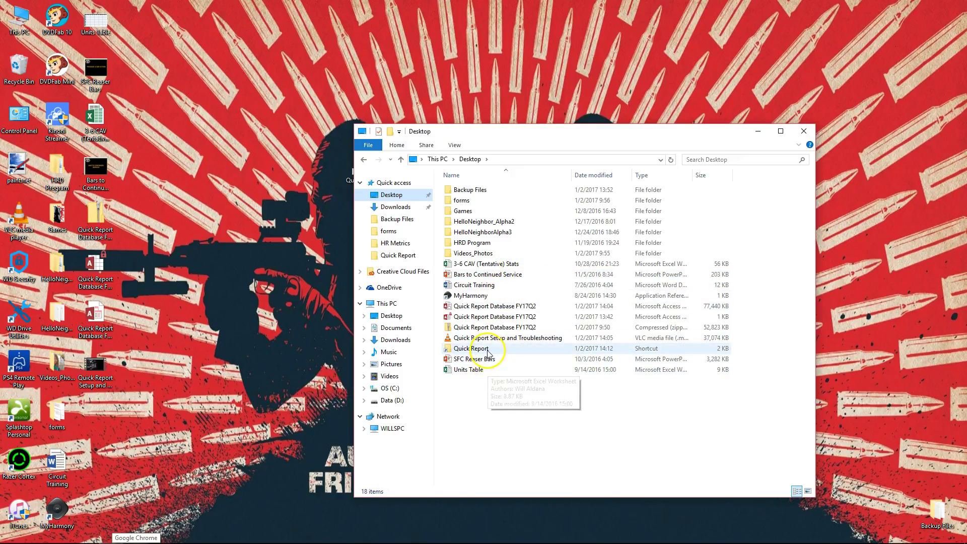
pyautogui.doubleClick(469, 349)
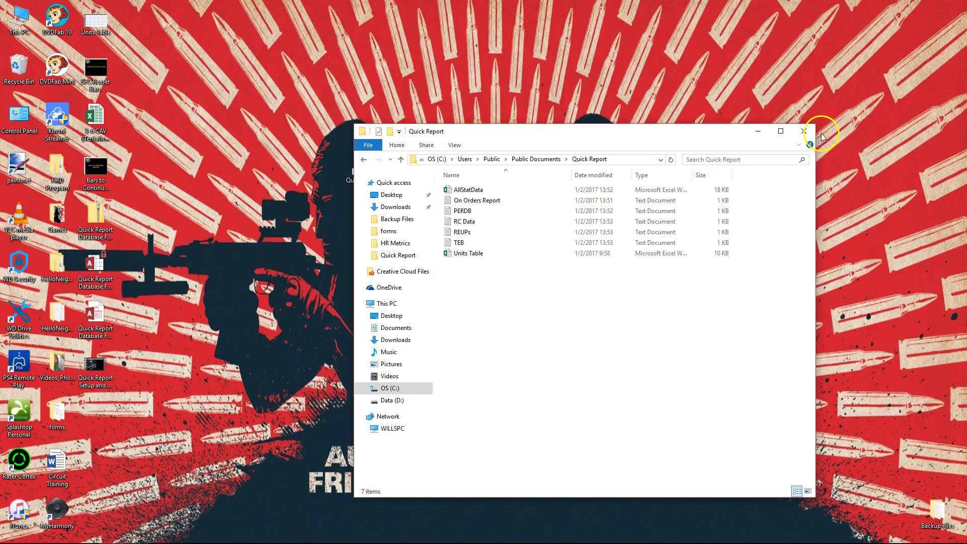
pyautogui.click(804, 132)
# Switch back to RETAIN in Internet Explorer and open the On Orders Notification report
pyautogui.moveTo(277, 539)
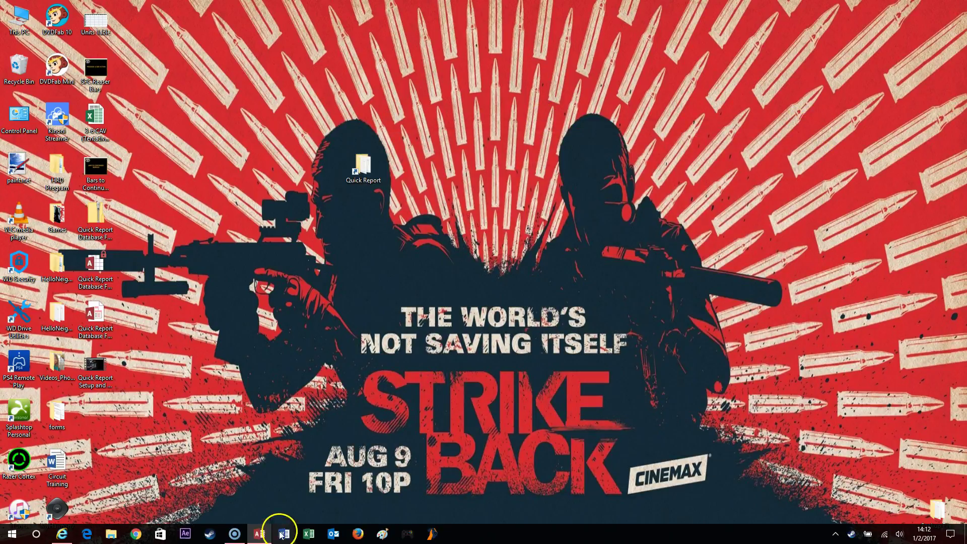
pyautogui.click(71, 537)
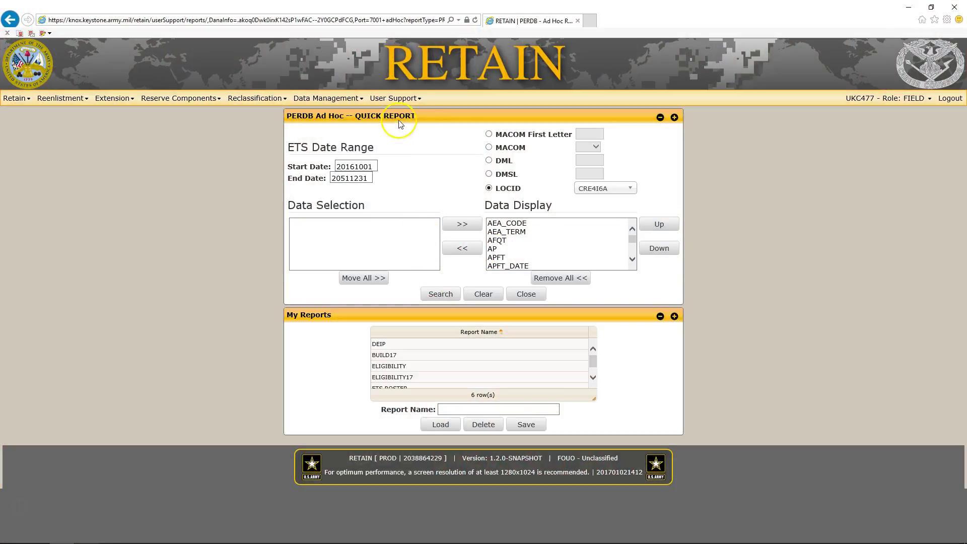
pyautogui.click(397, 98)
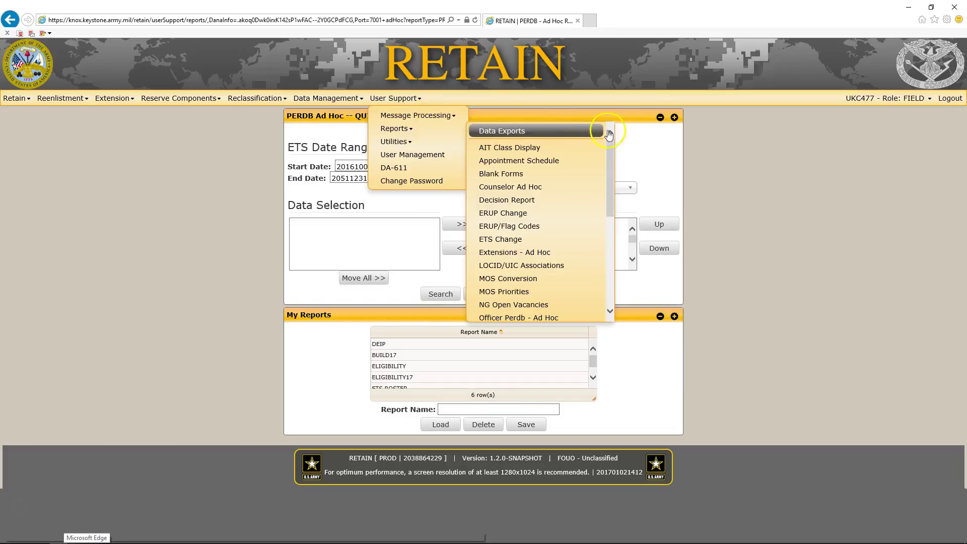
pyautogui.click(402, 99)
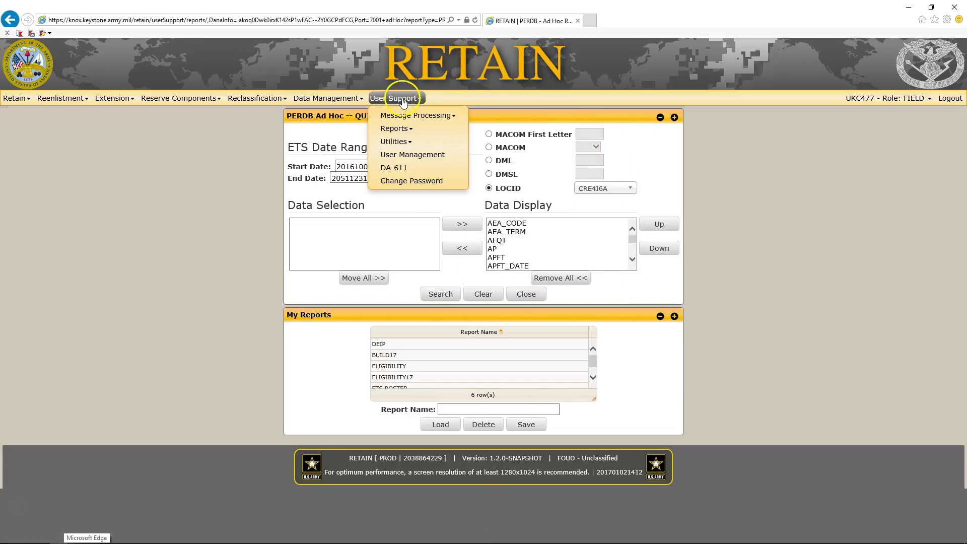
pyautogui.moveTo(413, 116)
pyautogui.moveTo(612, 137); pyautogui.dragTo(609, 147)
pyautogui.scroll(-1, 518, 226)
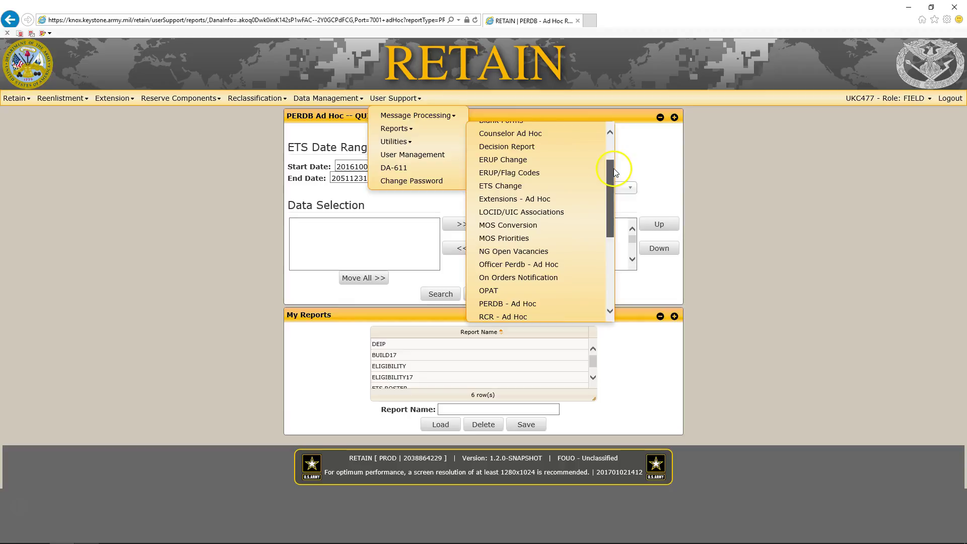
pyautogui.click(533, 281)
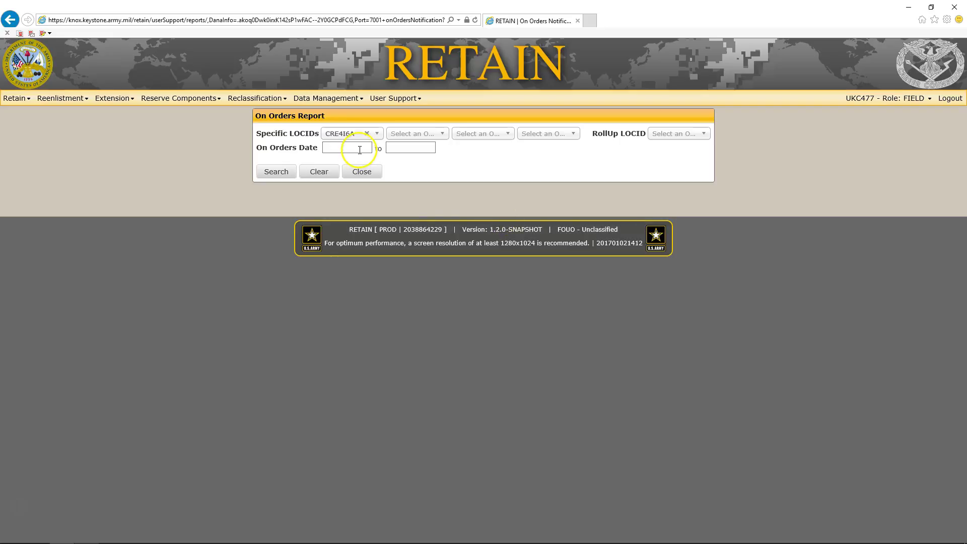
# Set the On Orders Date range from 20100101 to 20170102
pyautogui.click(360, 150)
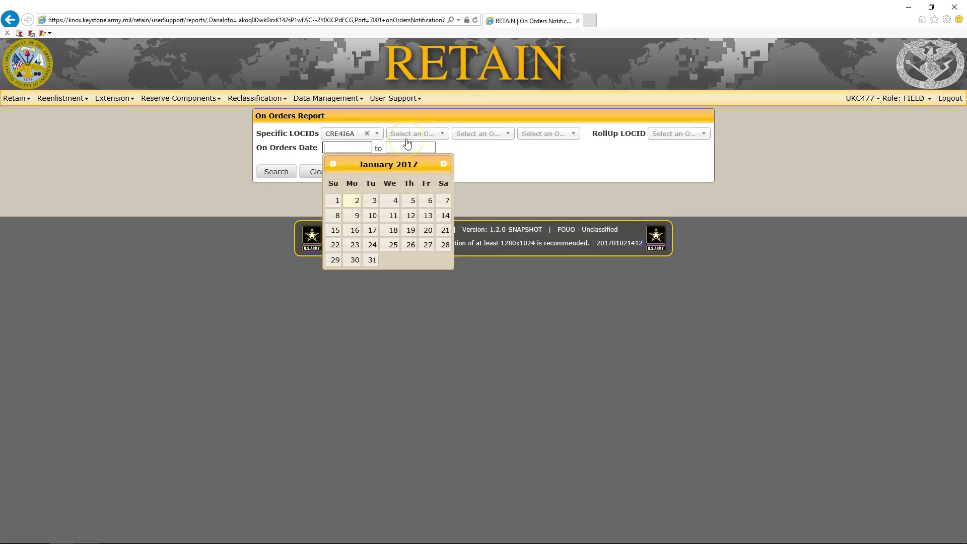
pyautogui.write('20100101')
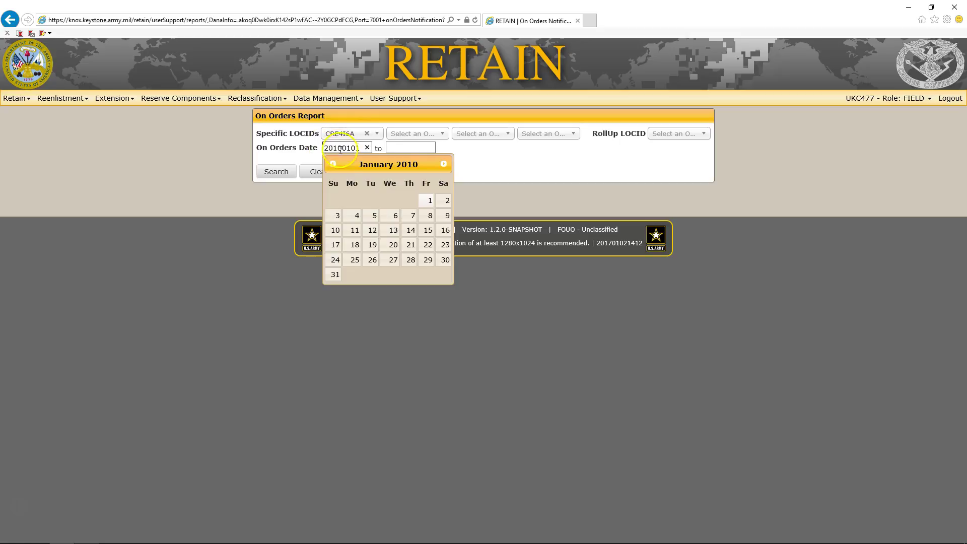
pyautogui.click(351, 149)
pyautogui.click(421, 148)
pyautogui.click(416, 200)
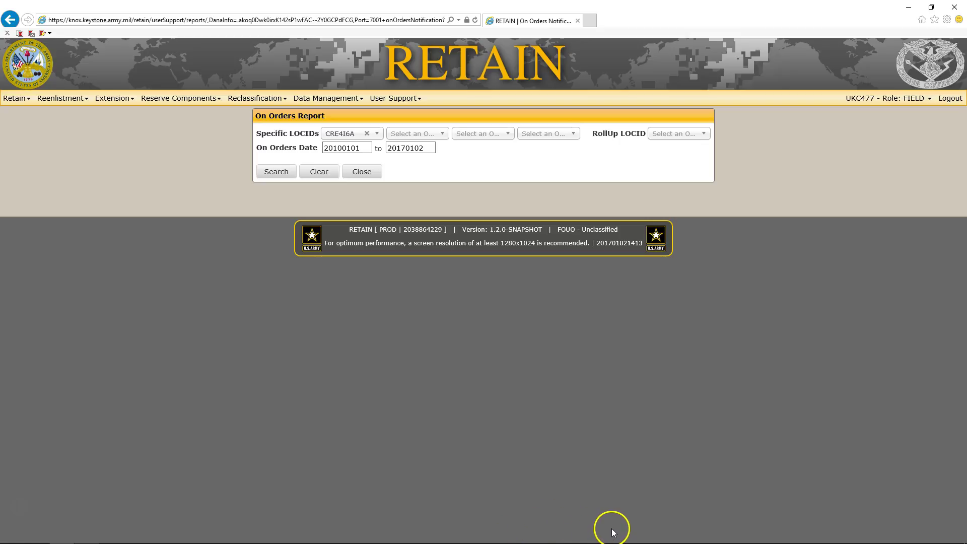
# Open the Reenlistments - Ad Hoc report
pyautogui.click(394, 98)
pyautogui.click(397, 128)
pyautogui.moveTo(609, 162); pyautogui.dragTo(625, 251)
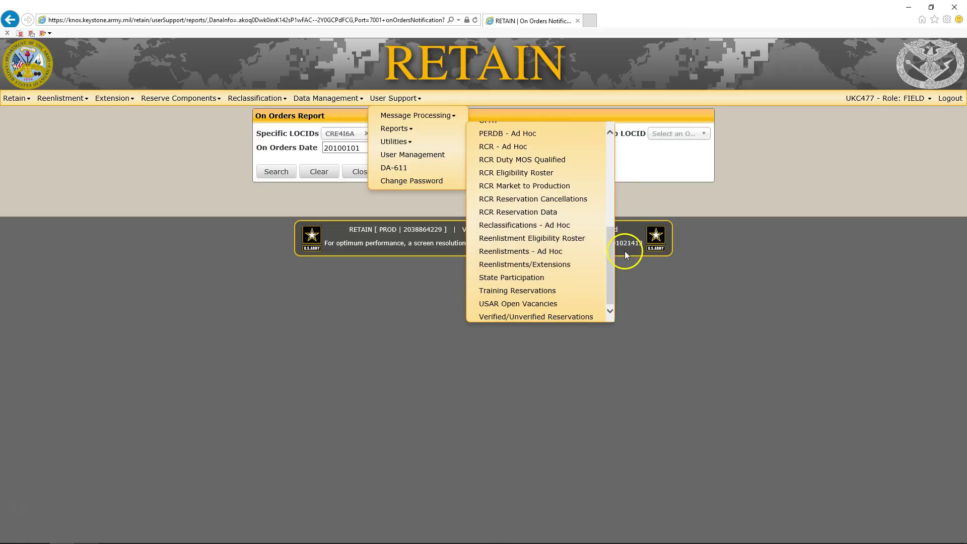
pyautogui.click(553, 257)
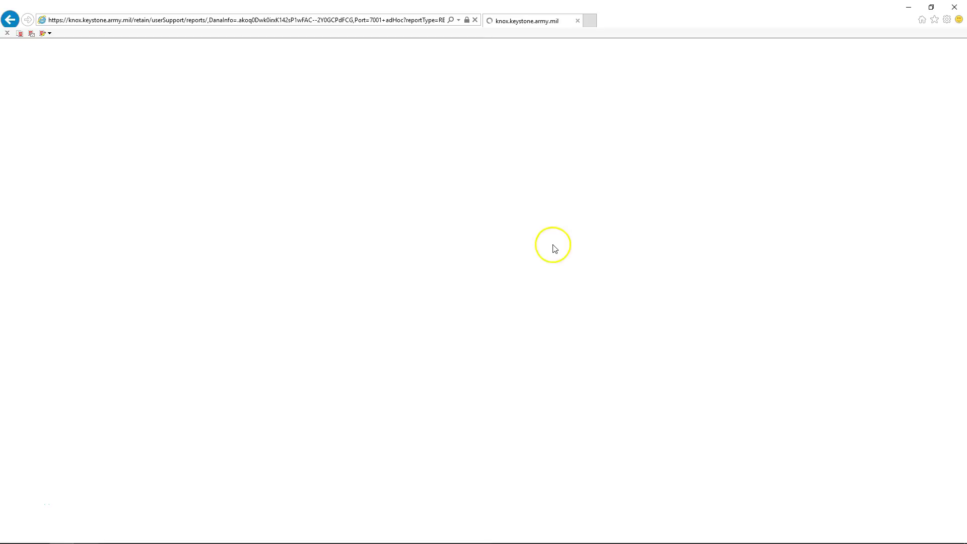
pyautogui.click(621, 260)
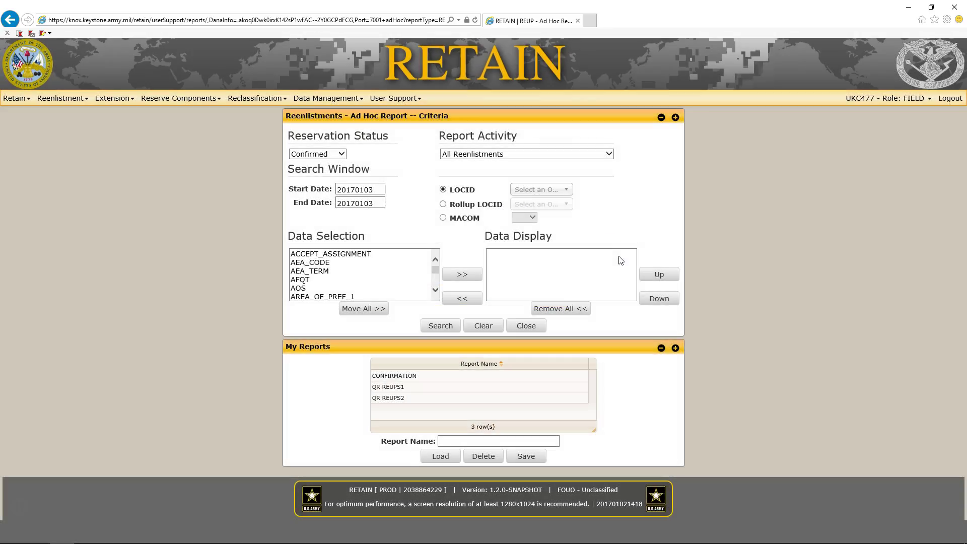
# Set the Search Window's start date to 20161001 in the Reenlistments - Ad Hoc criteria
pyautogui.click(374, 189)
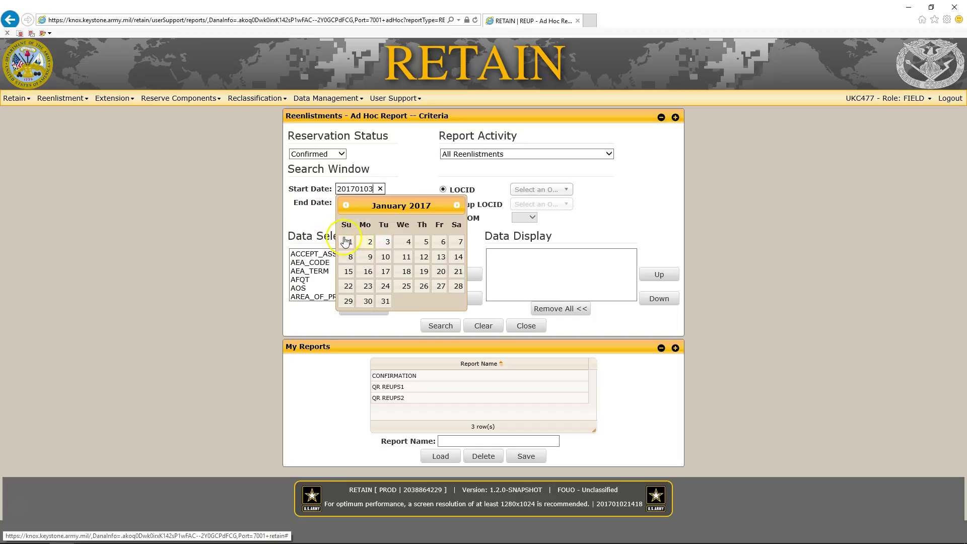
pyautogui.click(346, 205)
pyautogui.click(346, 205)
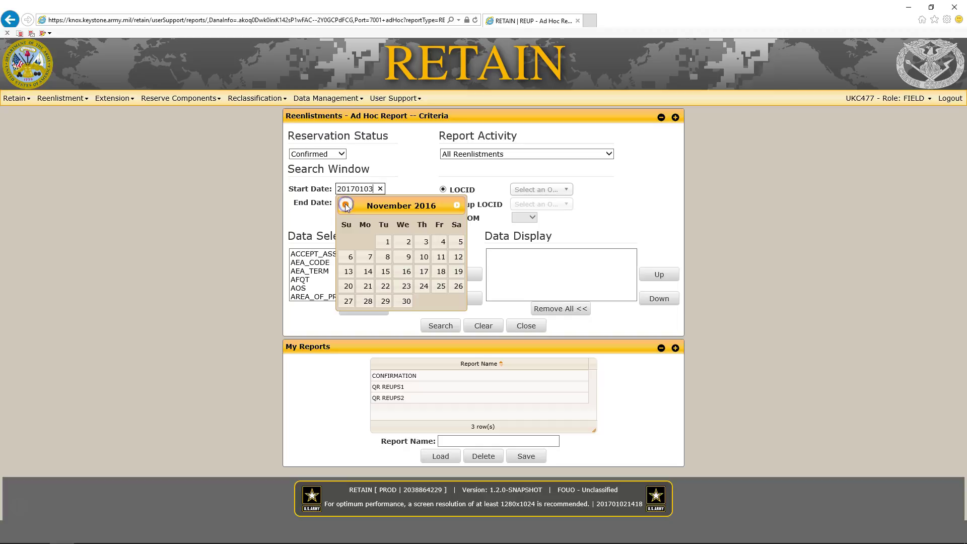
pyautogui.click(346, 205)
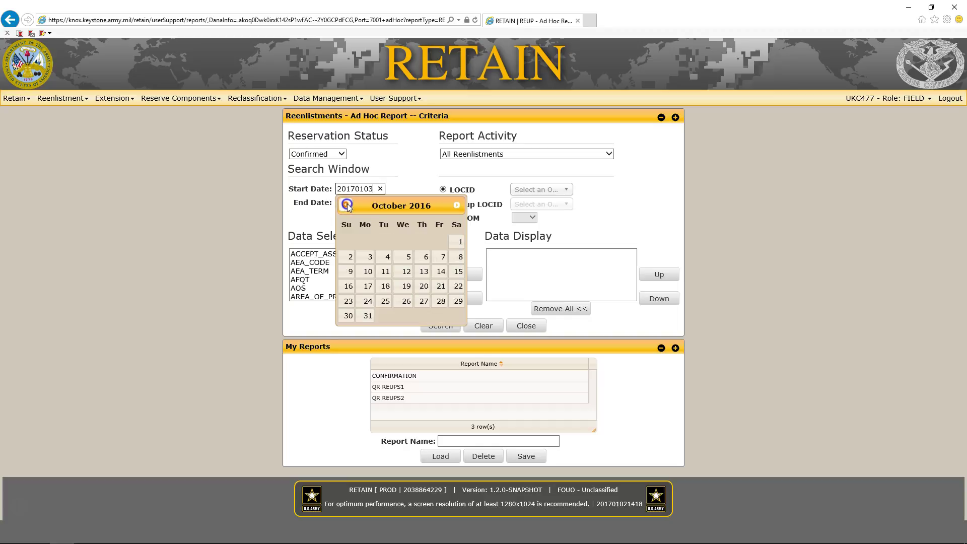
pyautogui.click(460, 243)
# Set the Search Window's end date to 20170930
pyautogui.click(375, 202)
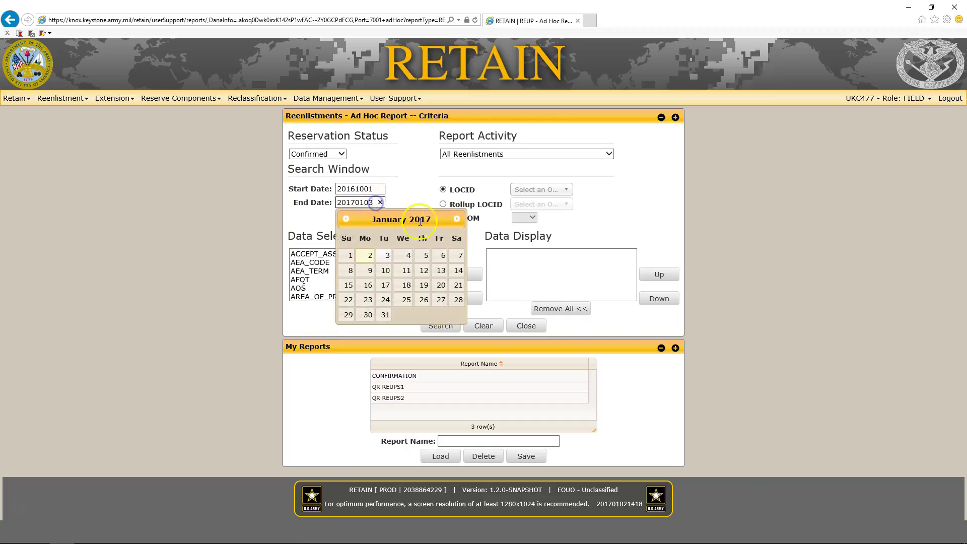
pyautogui.click(457, 219)
pyautogui.click(458, 219)
pyautogui.click(457, 219)
pyautogui.click(457, 219)
pyautogui.click(457, 219)
pyautogui.click(459, 219)
pyautogui.click(461, 220)
pyautogui.click(460, 219)
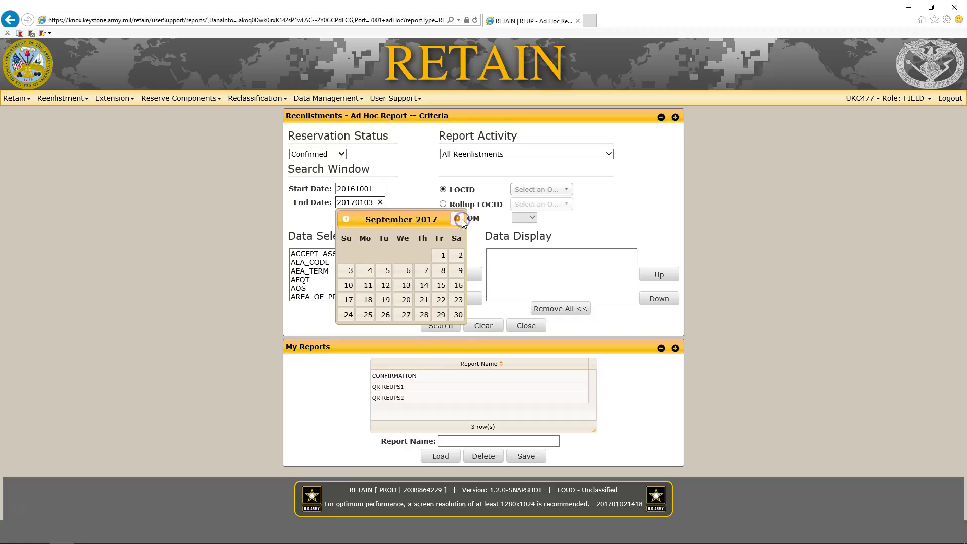
pyautogui.click(457, 315)
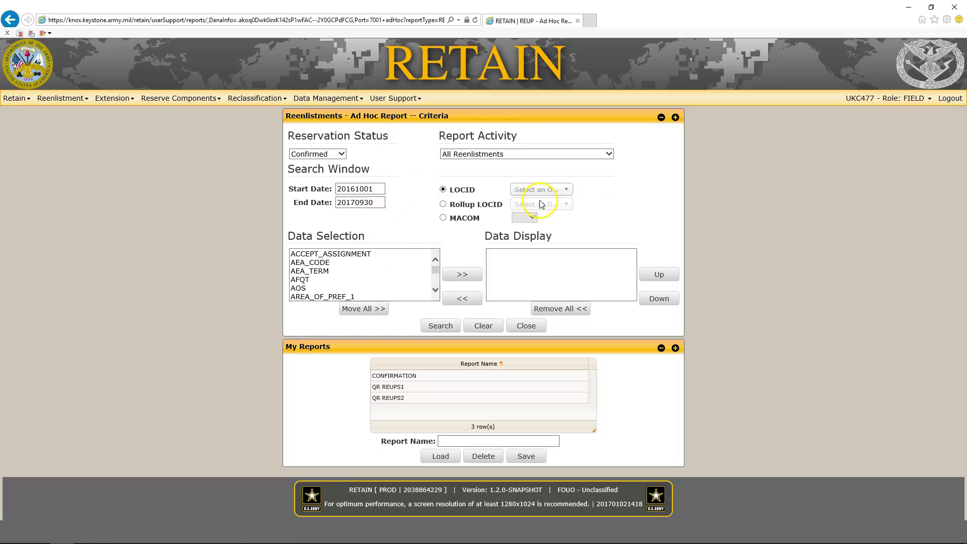
# Switch the report's unit filter to Rollup LOCID and choose CRE4I6A
pyautogui.click(444, 204)
pyautogui.click(565, 204)
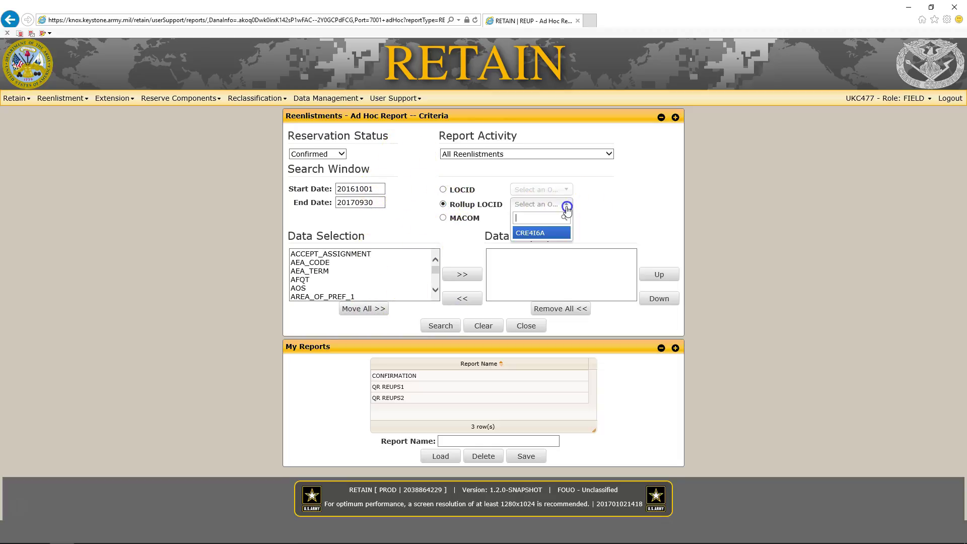
pyautogui.click(552, 230)
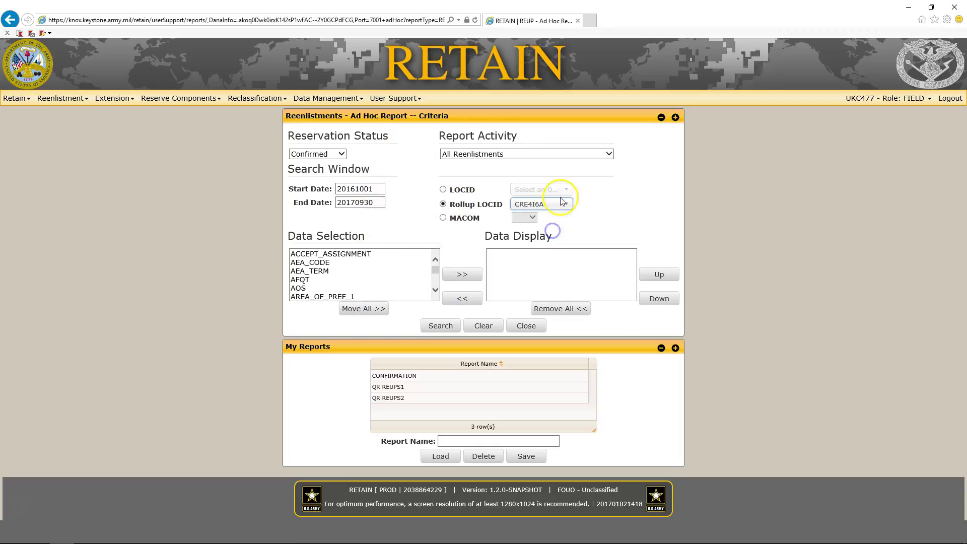
# Move all available fields into Data Display and save the report criteria as QUICK REPORT
pyautogui.click(375, 308)
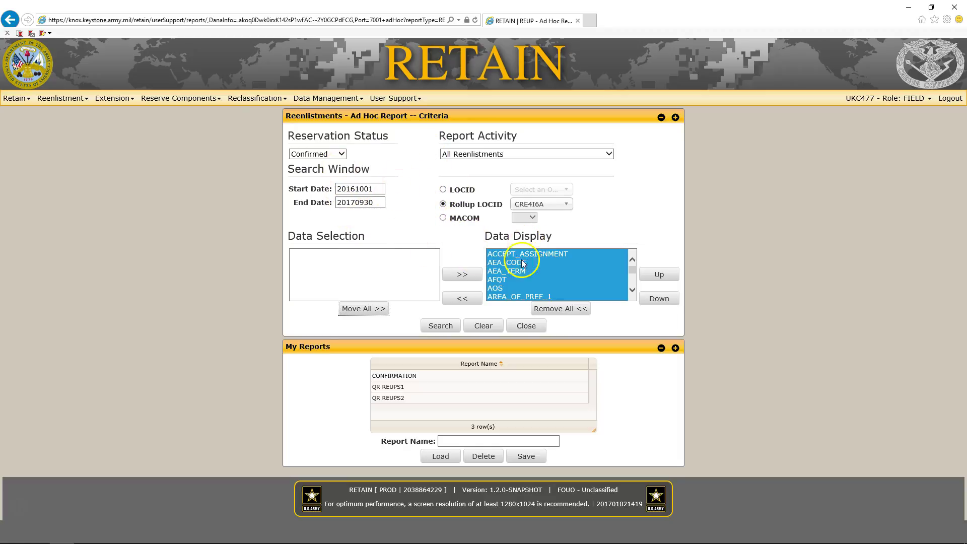
pyautogui.click(501, 440)
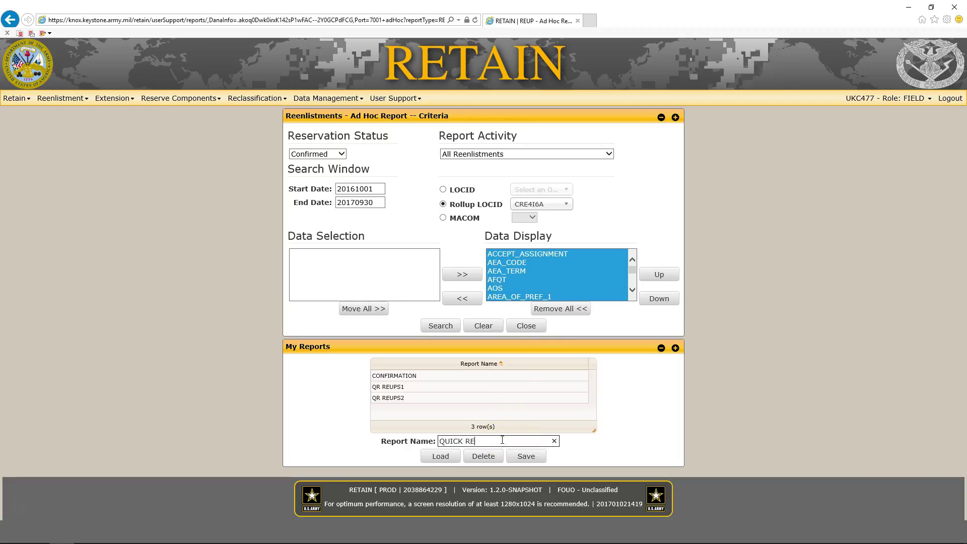
pyautogui.click(525, 456)
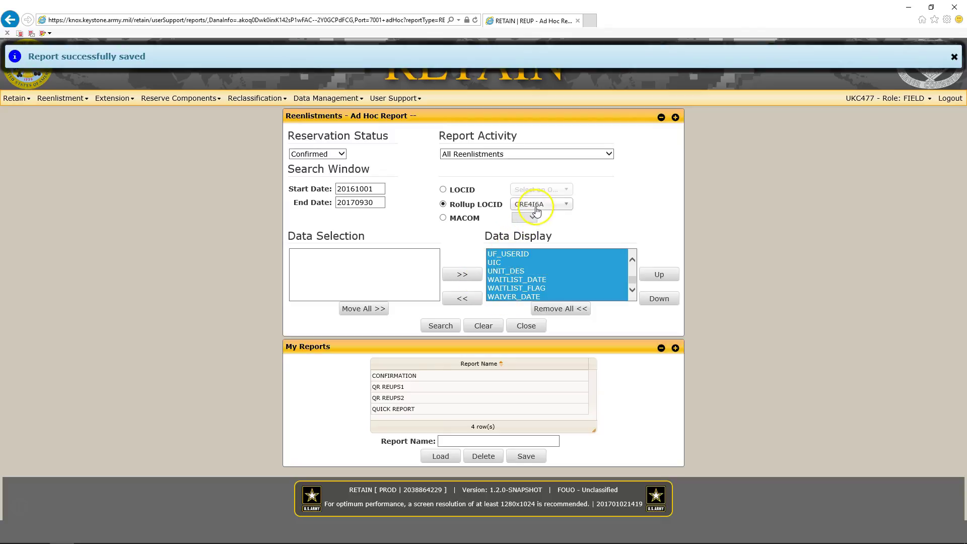
# In a new browser tab, open the Transfer of Education Benefits report and select all statuses with a date range from 2016-12-02 to 2017-01-02
pyautogui.click(590, 22)
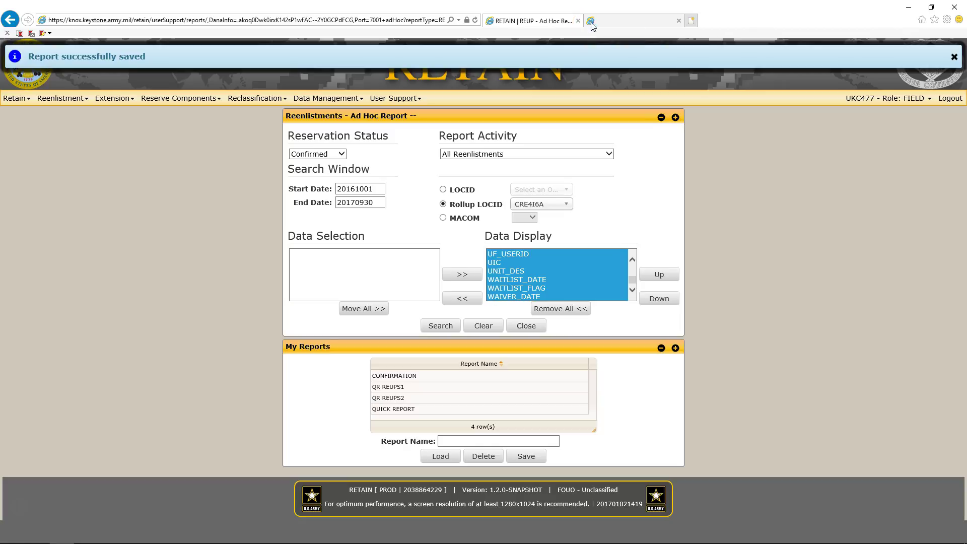
pyautogui.click(934, 19)
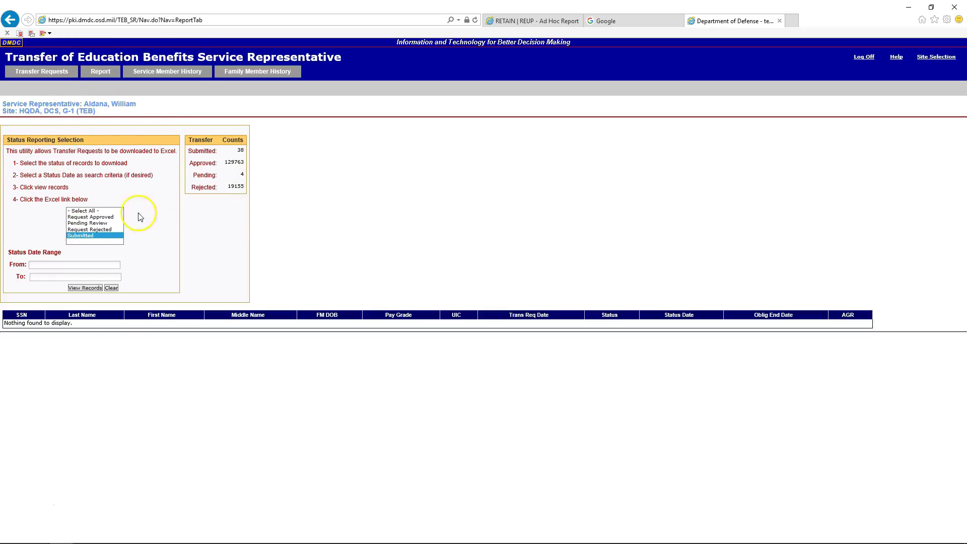
pyautogui.click(79, 264)
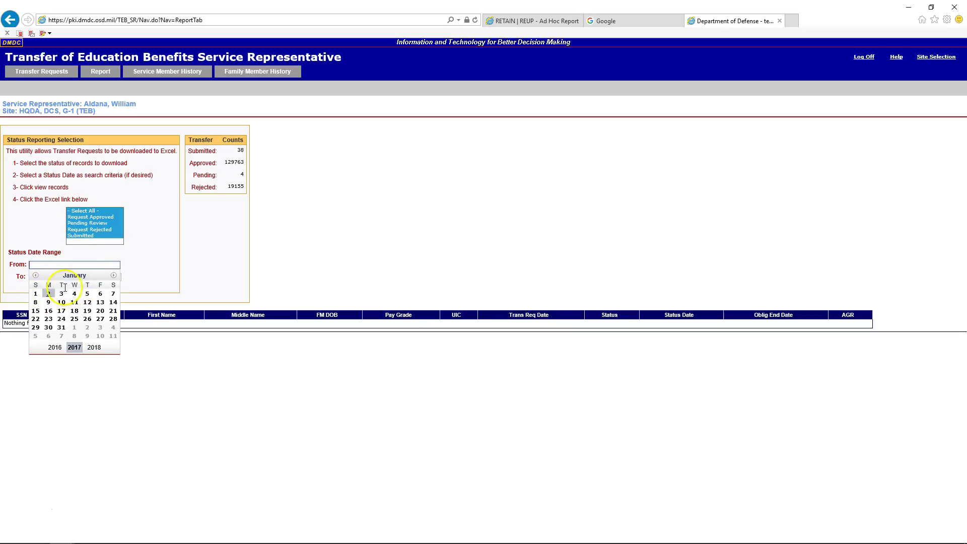
pyautogui.click(35, 275)
pyautogui.click(101, 294)
pyautogui.click(82, 276)
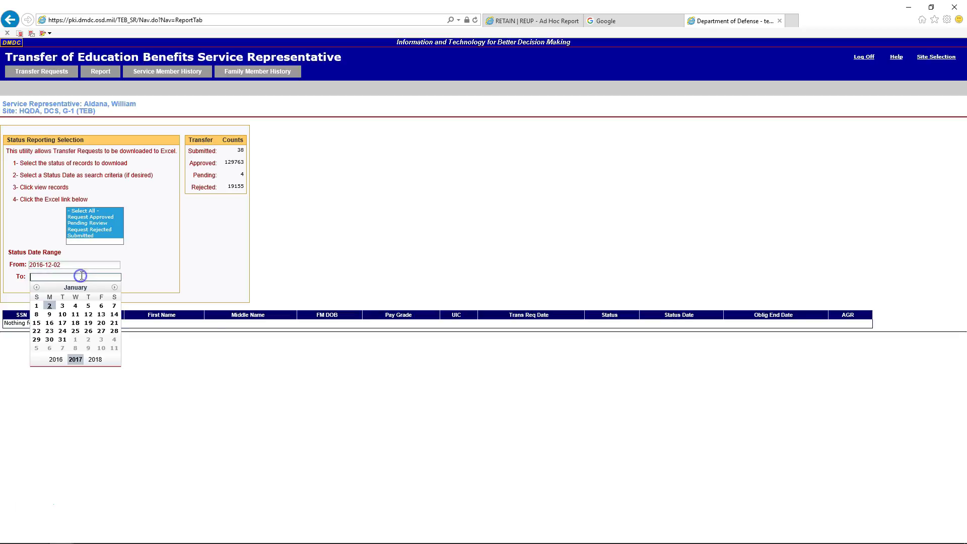
pyautogui.click(50, 306)
pyautogui.click(82, 289)
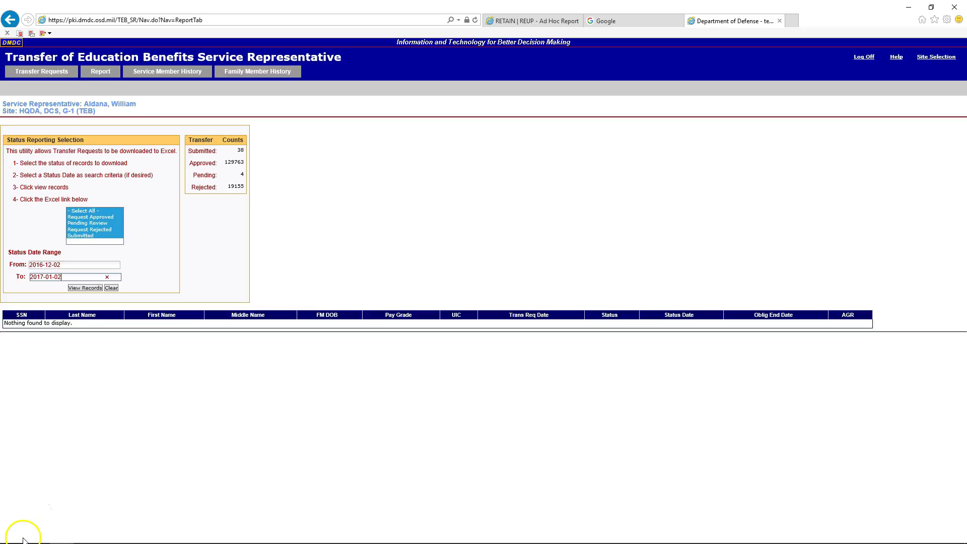
# Minimize the browser, switch to the Quick Report Database in Access, and open the Unit Information form from the main menu
pyautogui.moveTo(360, 541)
pyautogui.click(664, 372)
pyautogui.click(909, 7)
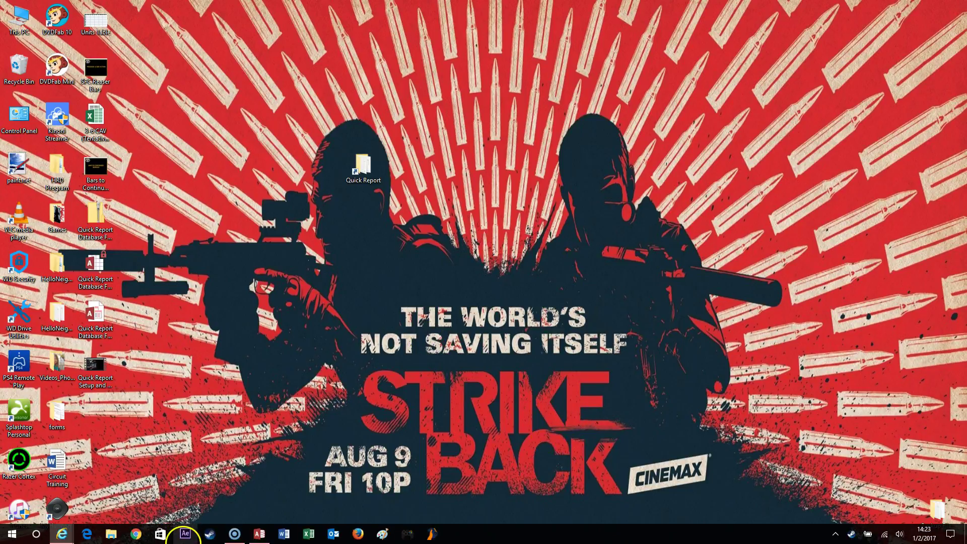
pyautogui.click(259, 533)
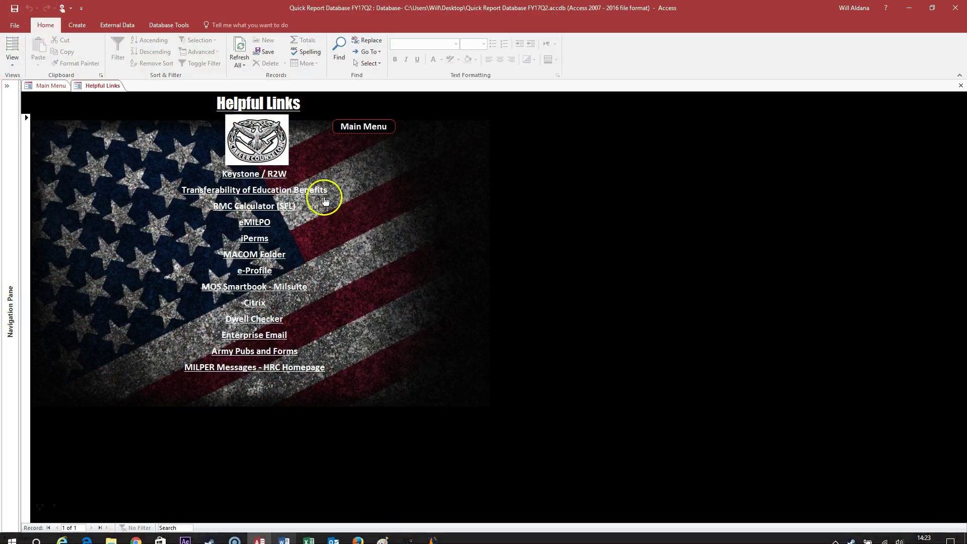
pyautogui.click(382, 132)
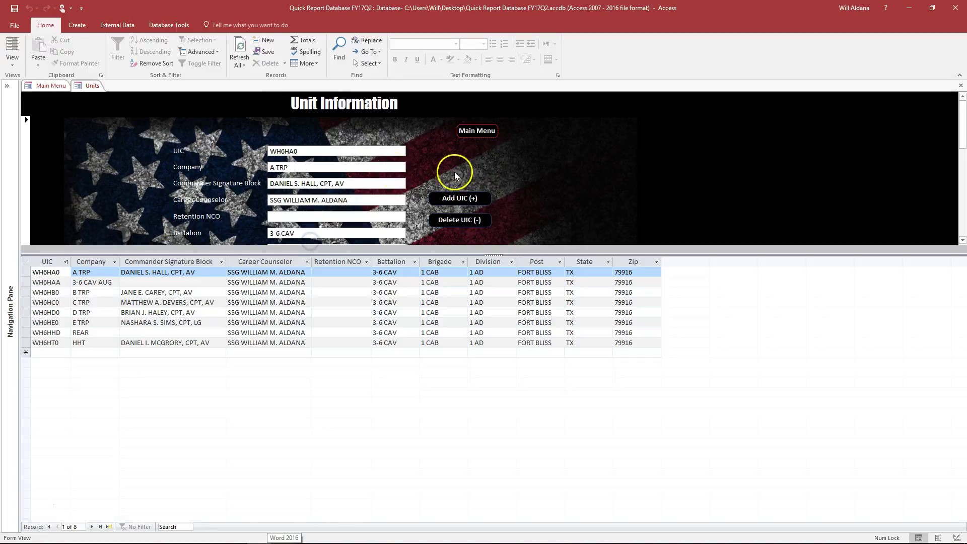
# Return to the database's main menu, open the Update Data form, and move it aside
pyautogui.click(477, 144)
pyautogui.click(308, 324)
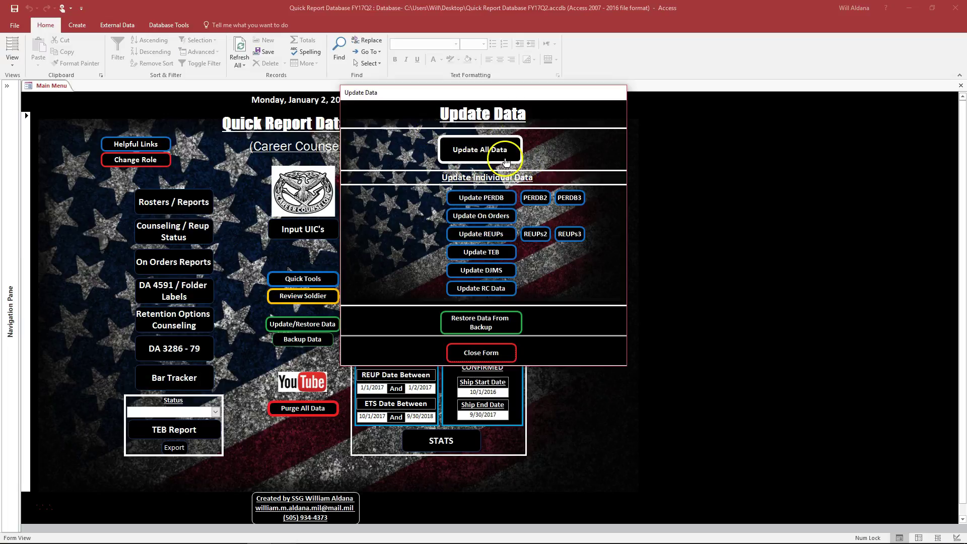
pyautogui.moveTo(518, 93); pyautogui.dragTo(877, 146)
# Open the Quick Report folder from the database and arrange its window beside the Update Data form
pyautogui.click(470, 160)
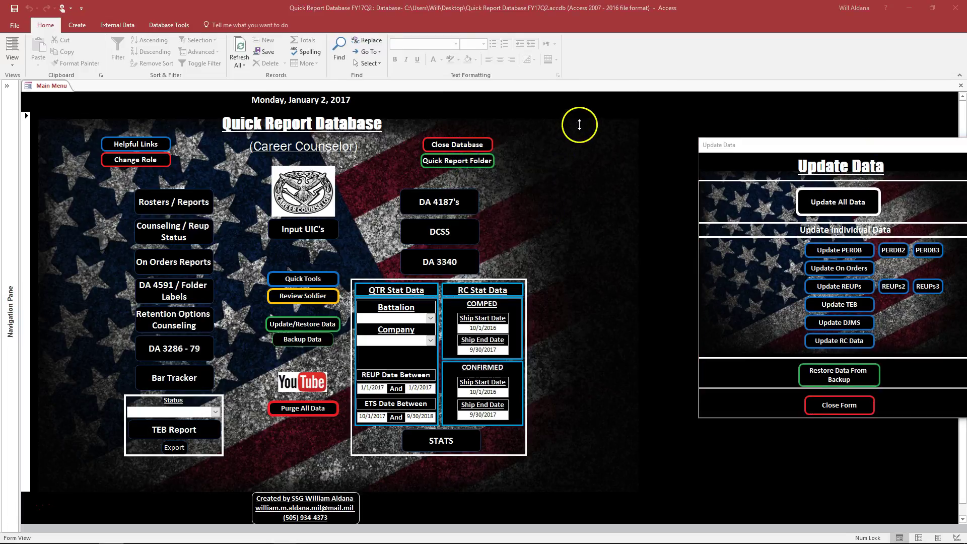
pyautogui.moveTo(602, 133); pyautogui.dragTo(340, 91)
pyautogui.moveTo(804, 151); pyautogui.dragTo(610, 69)
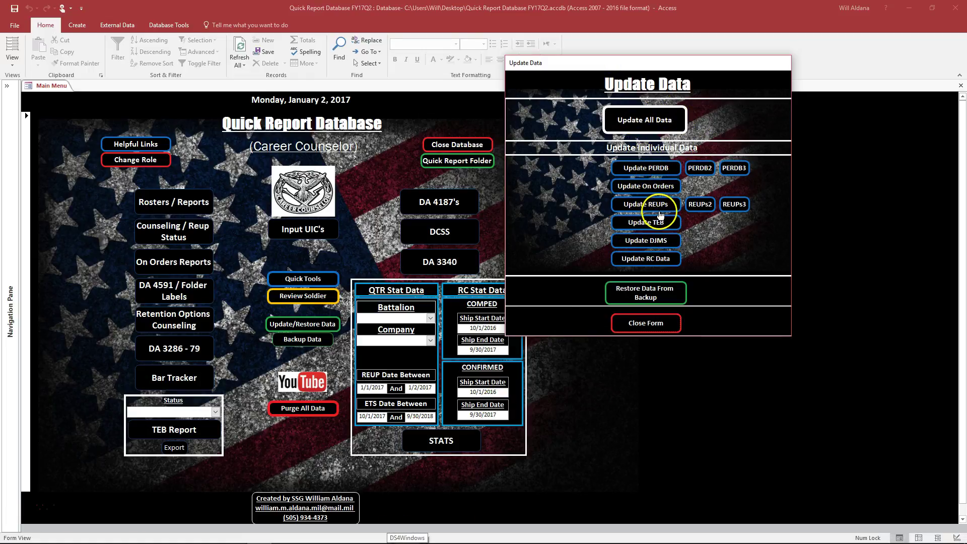
# Update all data from the report files, and update PERDB individually, acknowledging each message
pyautogui.click(660, 124)
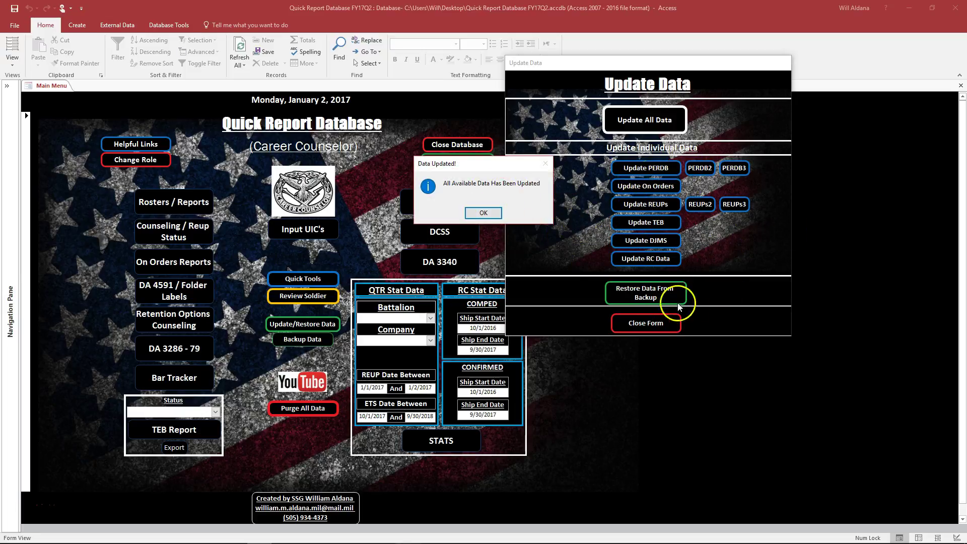
pyautogui.click(484, 212)
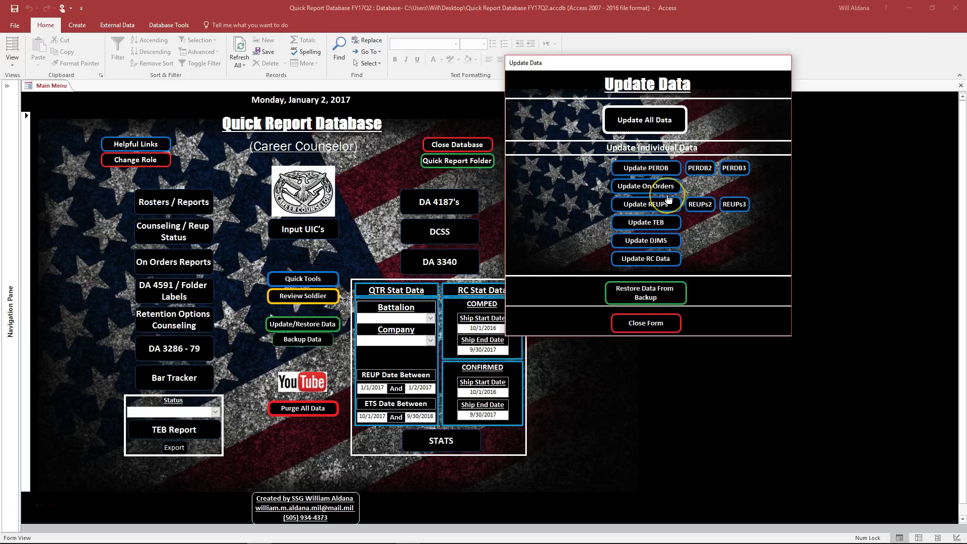
pyautogui.click(654, 171)
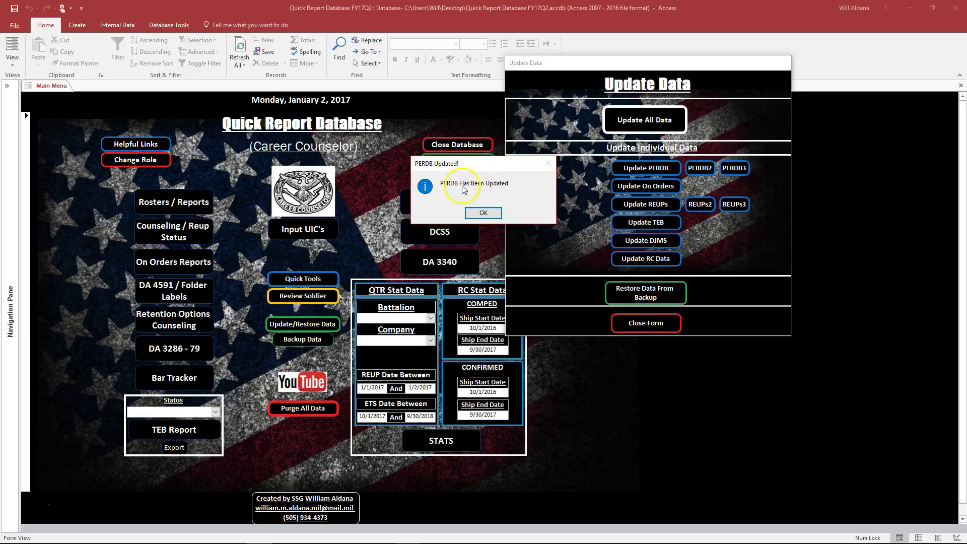
pyautogui.click(496, 216)
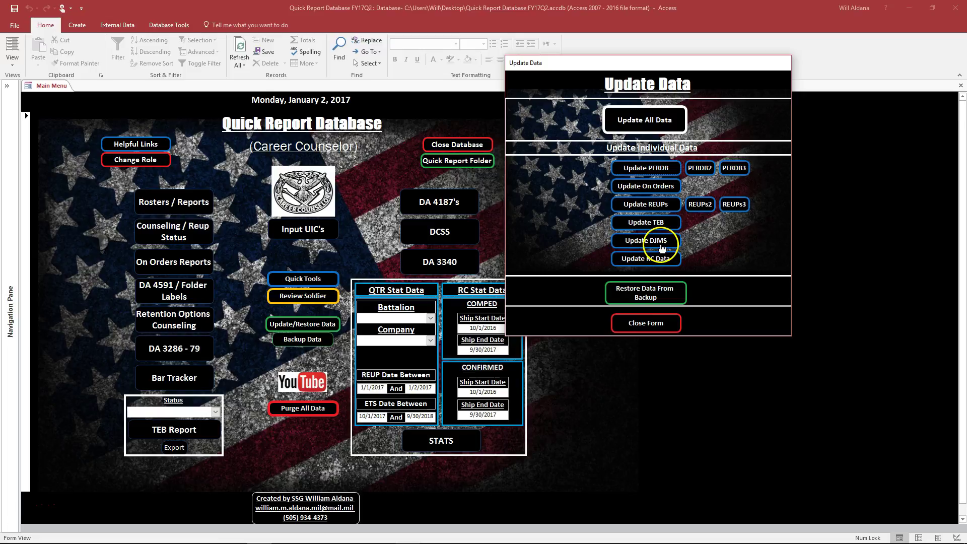
# Check the files in the Quick Report folder and try to update the DJMS data
pyautogui.click(111, 534)
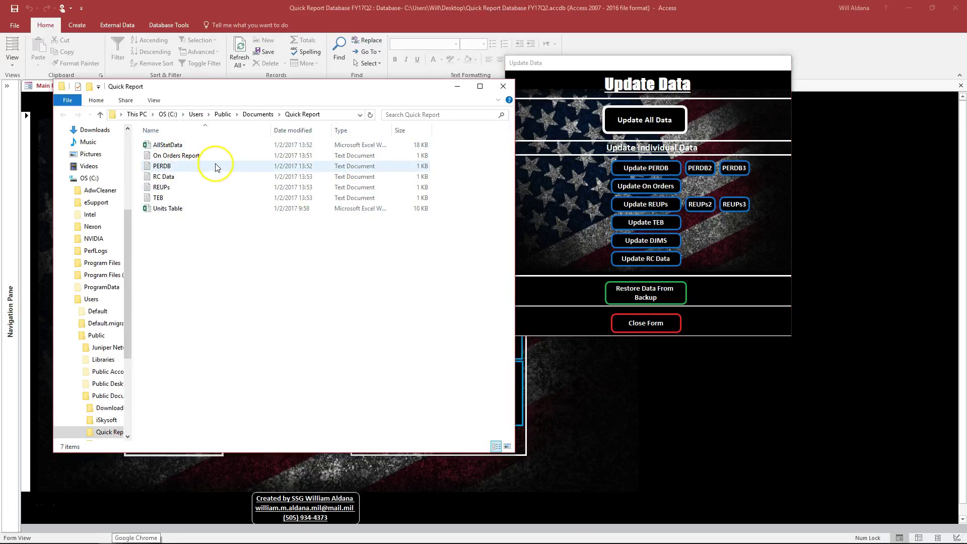
pyautogui.click(627, 66)
pyautogui.click(663, 241)
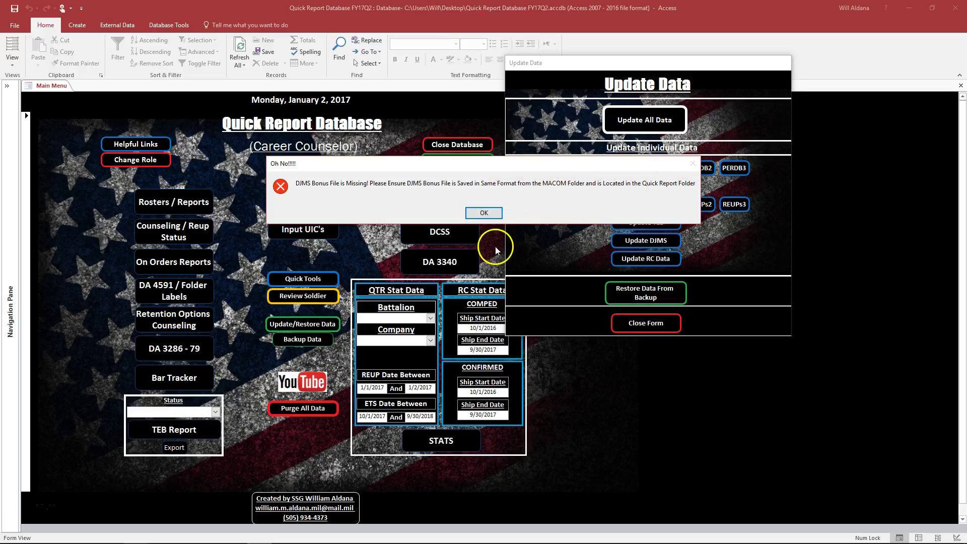
pyautogui.click(483, 213)
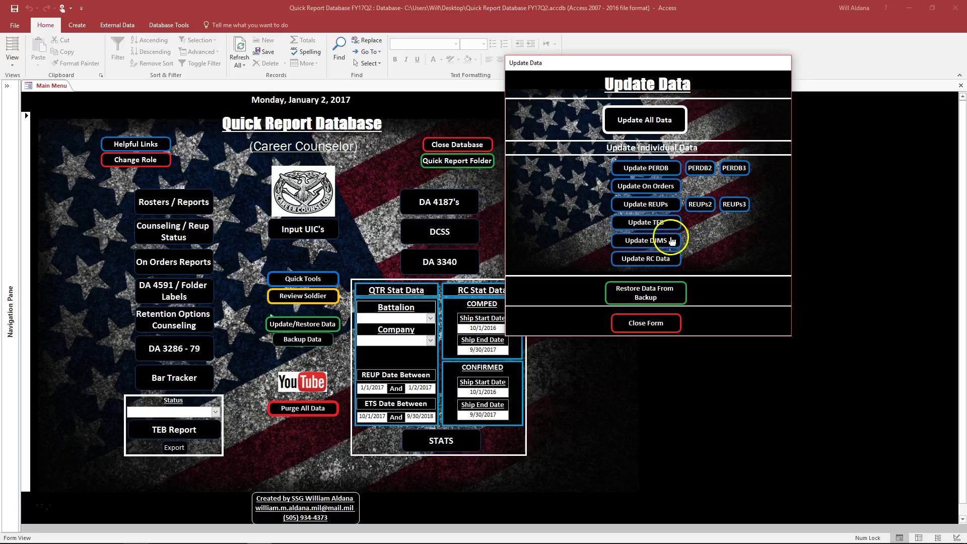
# Try to update PERDB2, and update the On Orders data individually
pyautogui.click(701, 168)
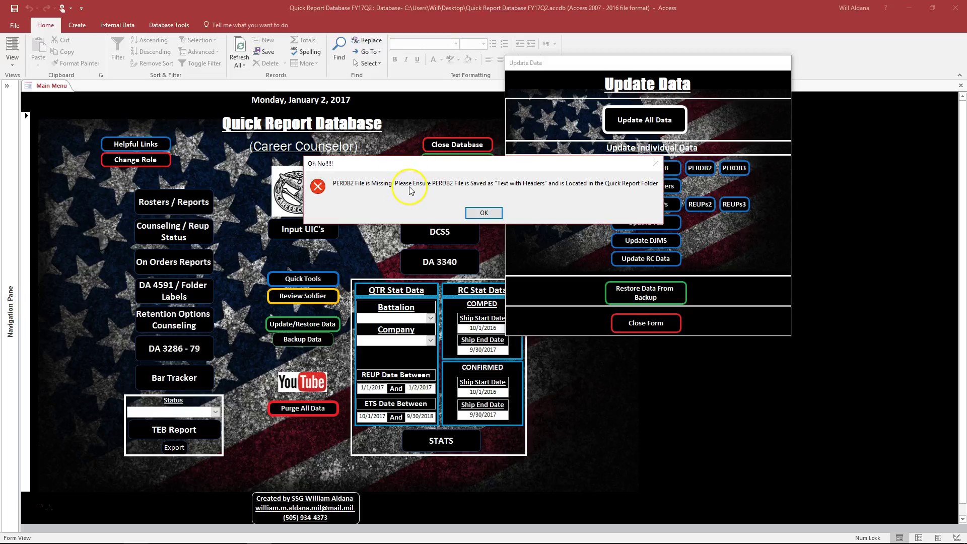
pyautogui.click(499, 214)
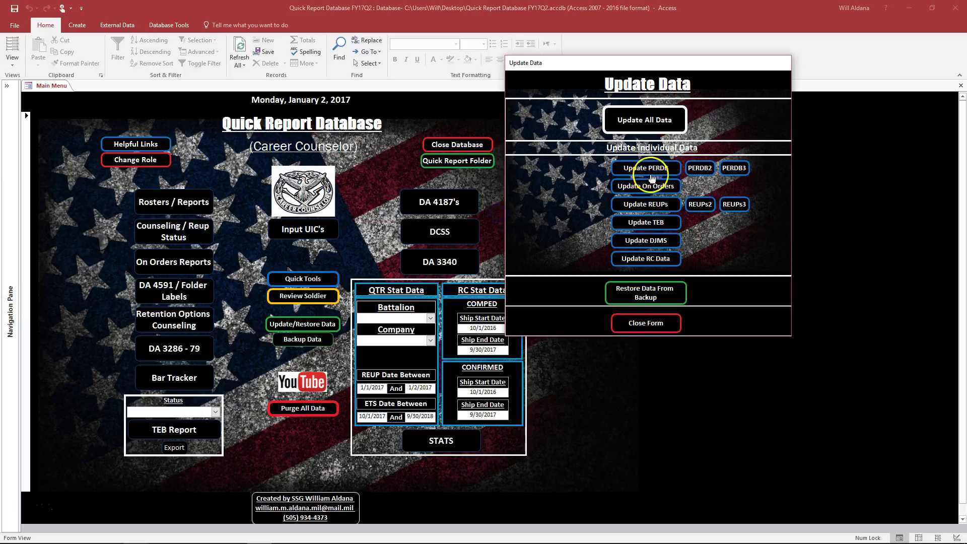
pyautogui.click(660, 187)
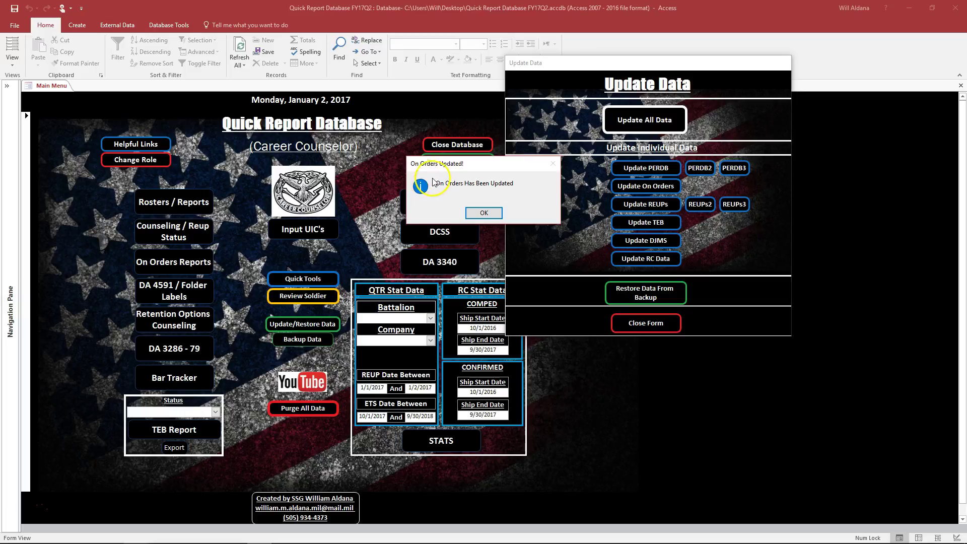
pyautogui.click(474, 214)
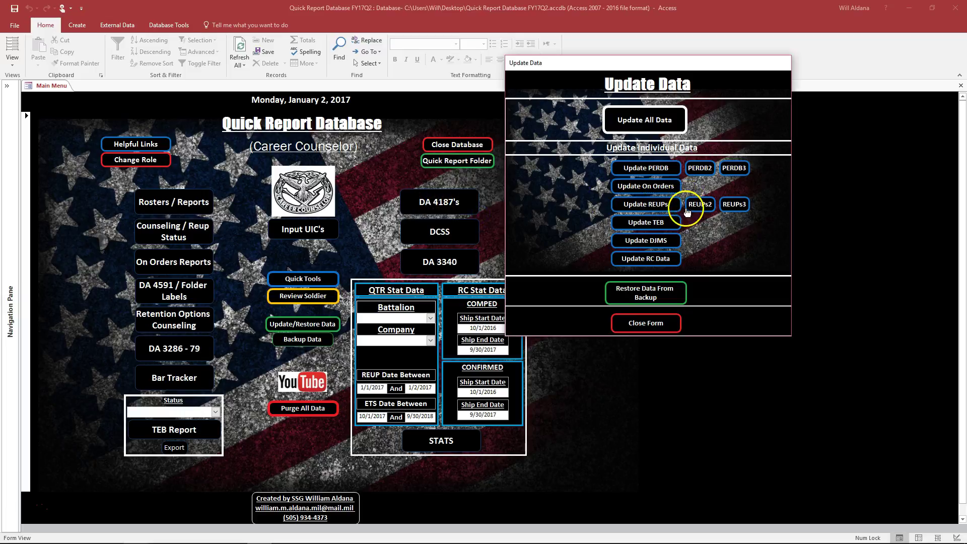
# Try to update REUPs2, and close the Update Data form
pyautogui.click(701, 205)
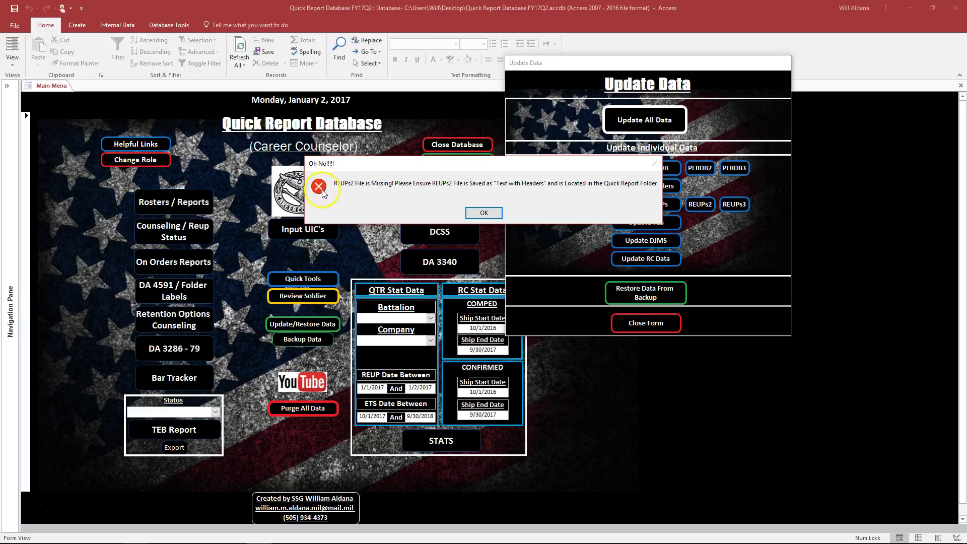
pyautogui.click(482, 214)
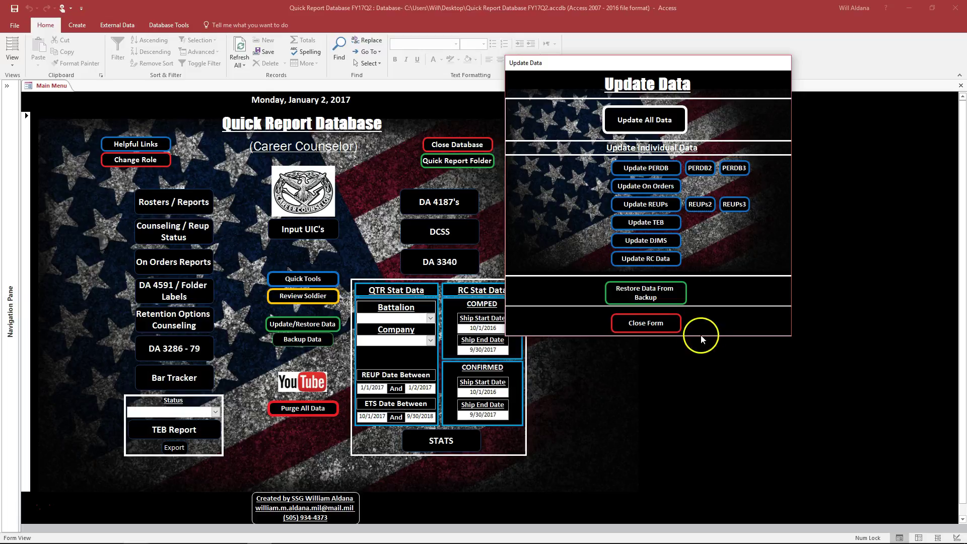
pyautogui.click(664, 328)
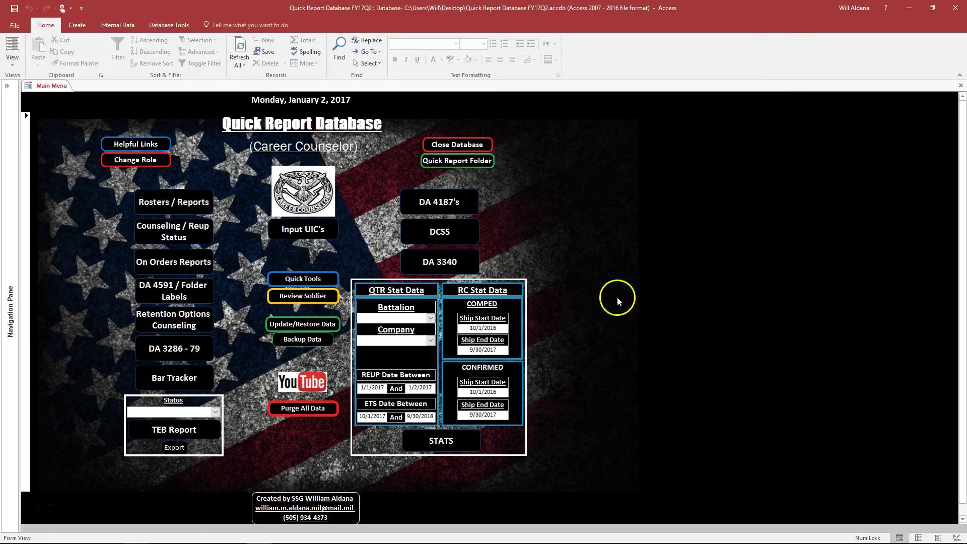
pyautogui.moveTo(65, 539)
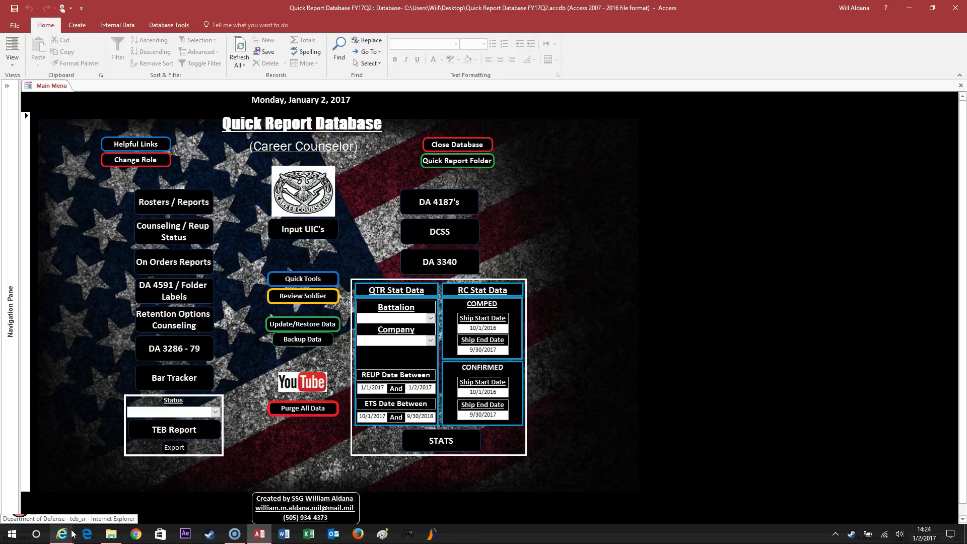